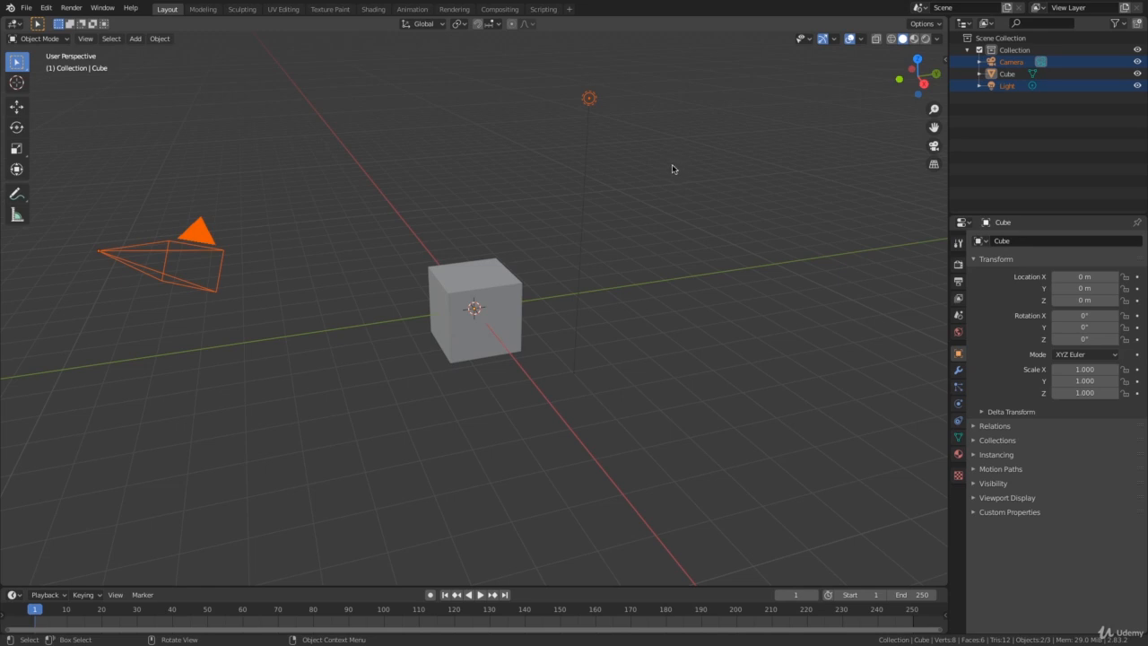
Delete the selected camera and light from the scene.
{"action": "key", "text": "x"}
{"action": "left_click", "coordinate": [628, 167]}
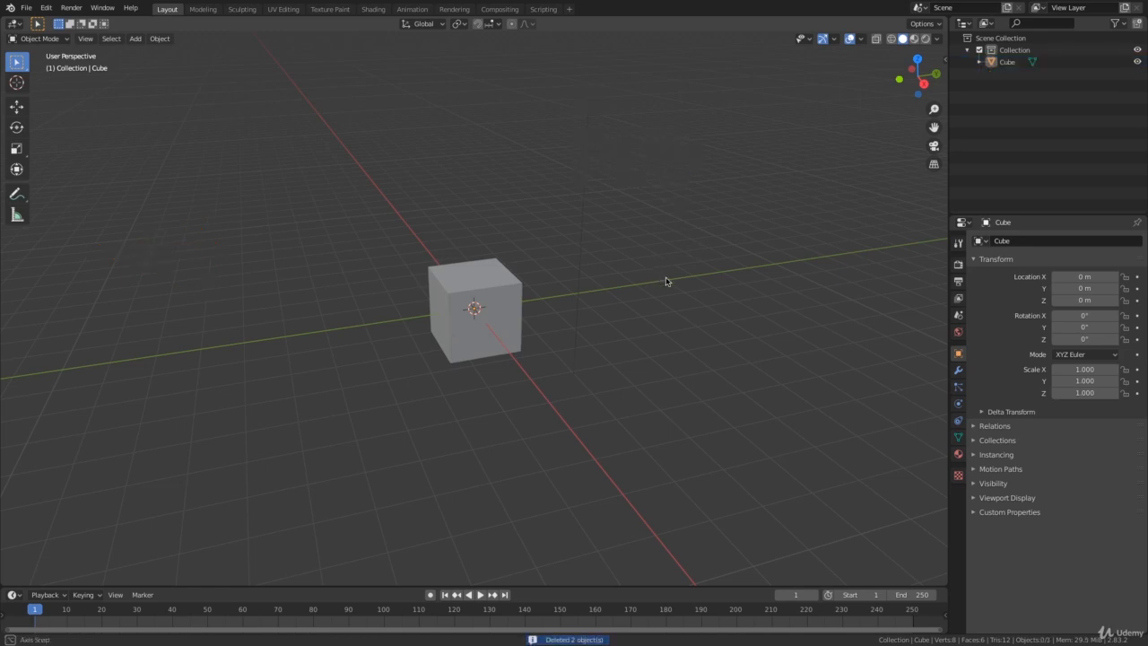
{"action": "middle_click_drag", "start_coordinate": [667, 280], "coordinate": [640, 212]}
{"action": "scroll", "coordinate": [640, 210], "scroll_direction": "up", "scroll_amount": 1}
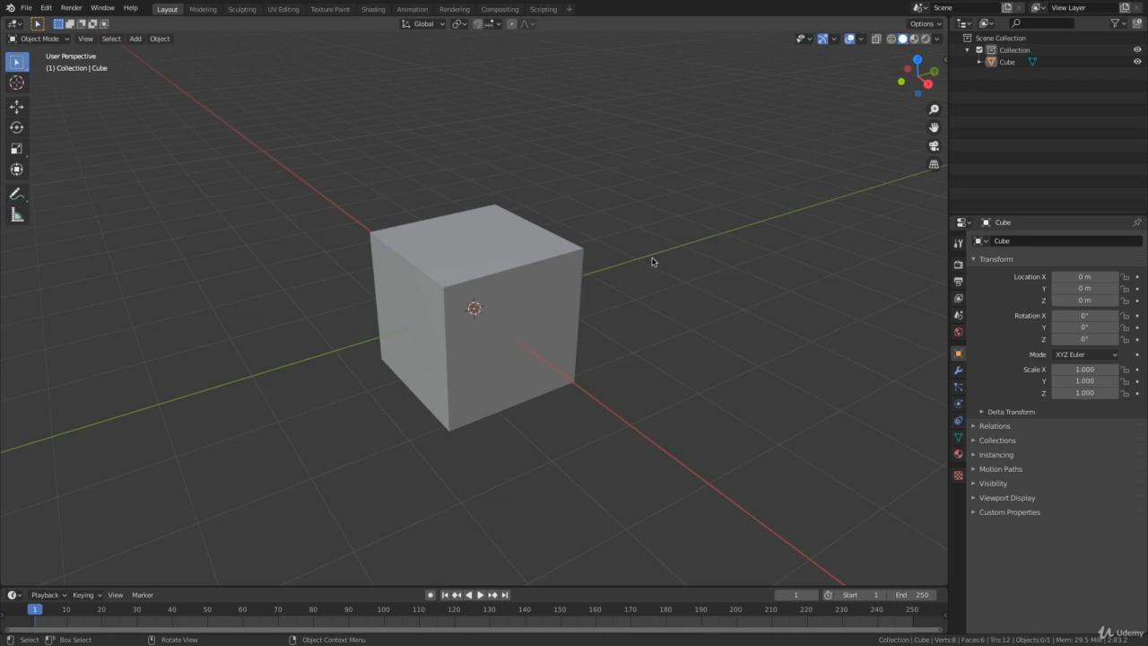
{"action": "mouse_move", "coordinate": [687, 305]}
{"action": "middle_mouse_down"}
{"action": "mouse_move", "coordinate": [663, 305]}
{"action": "mouse_move", "coordinate": [695, 302]}
{"action": "middle_mouse_up"}
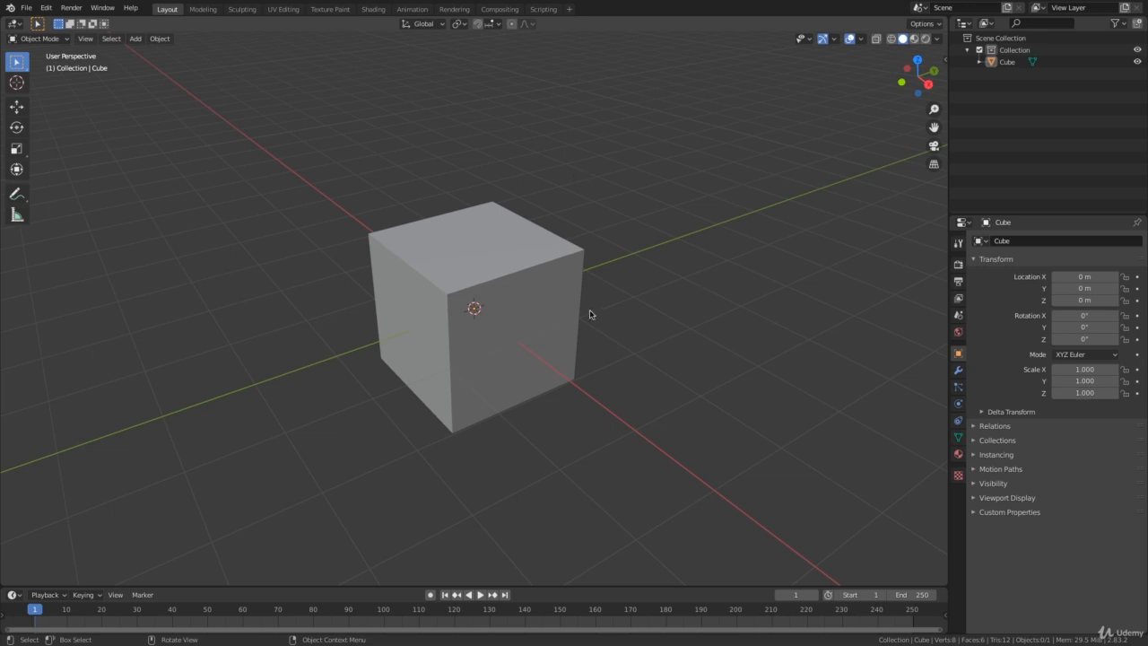
{"action": "middle_click_drag", "start_coordinate": [589, 315], "coordinate": [625, 283]}
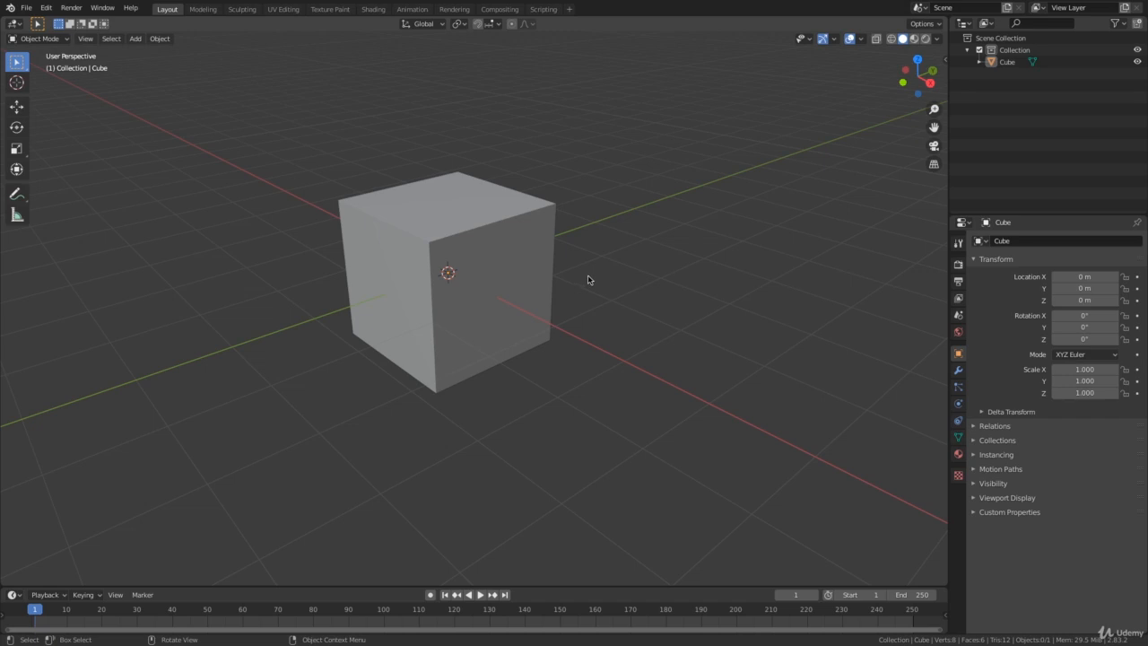
{"action": "middle_click_drag", "start_coordinate": [651, 287], "coordinate": [610, 297]}
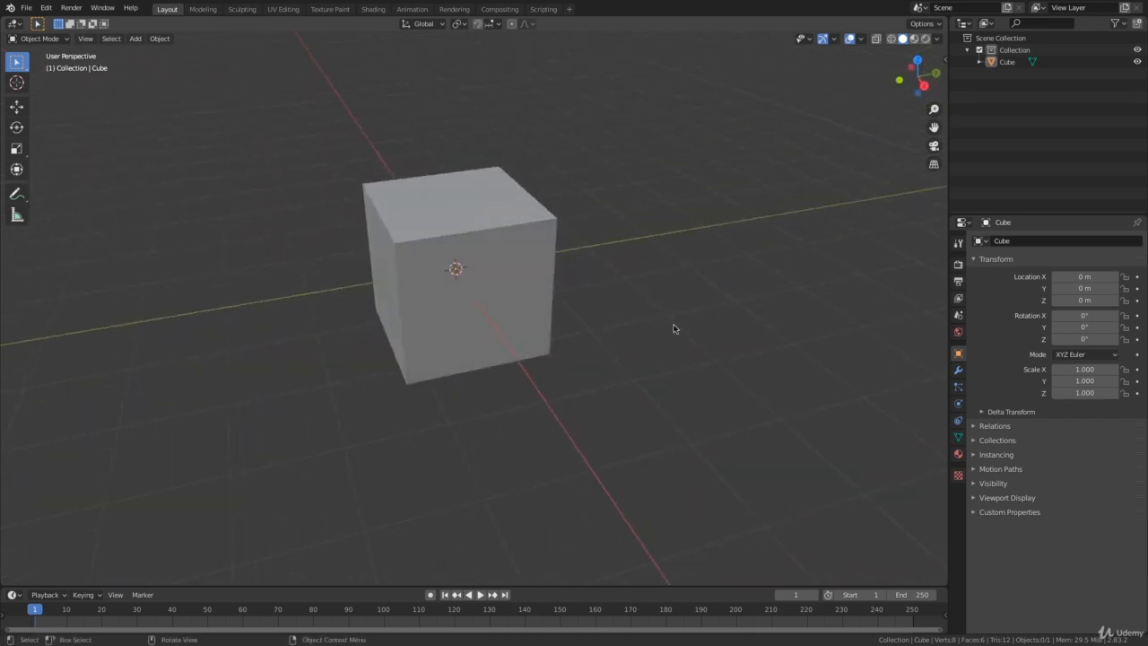
{"action": "middle_click_drag", "start_coordinate": [675, 328], "coordinate": [705, 322]}
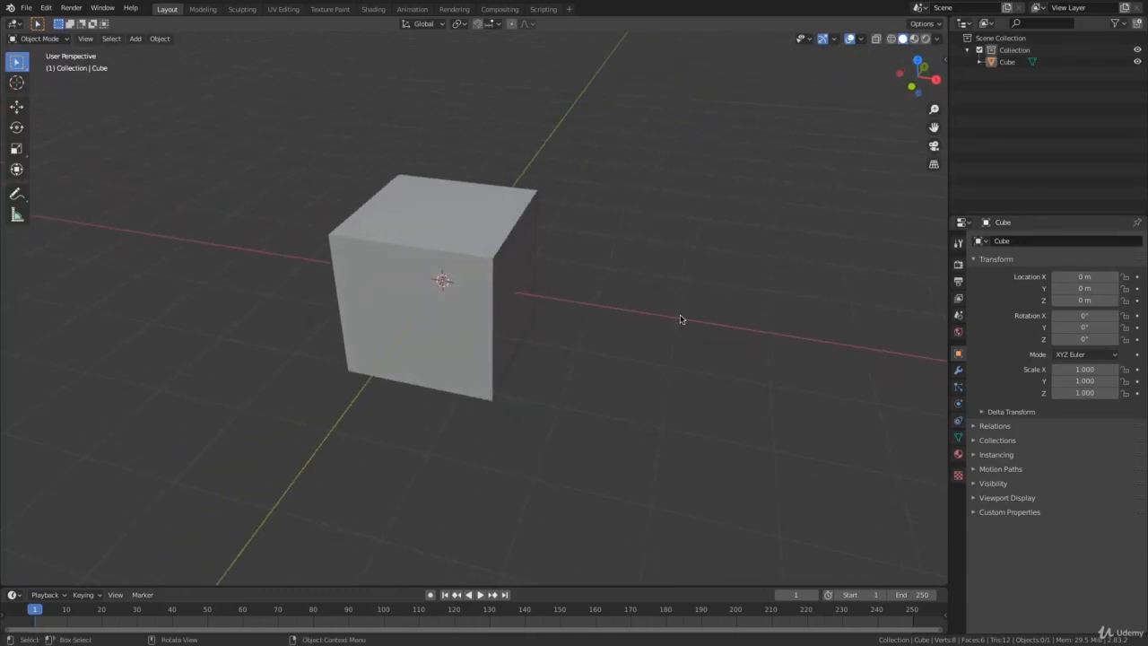
{"action": "middle_click_drag", "start_coordinate": [681, 317], "coordinate": [566, 317]}
Select the cube and apply Shade Smooth to it.
{"action": "left_click", "coordinate": [566, 317]}
{"action": "middle_click_drag", "start_coordinate": [672, 325], "coordinate": [541, 286]}
{"action": "right_click", "coordinate": [539, 284]}
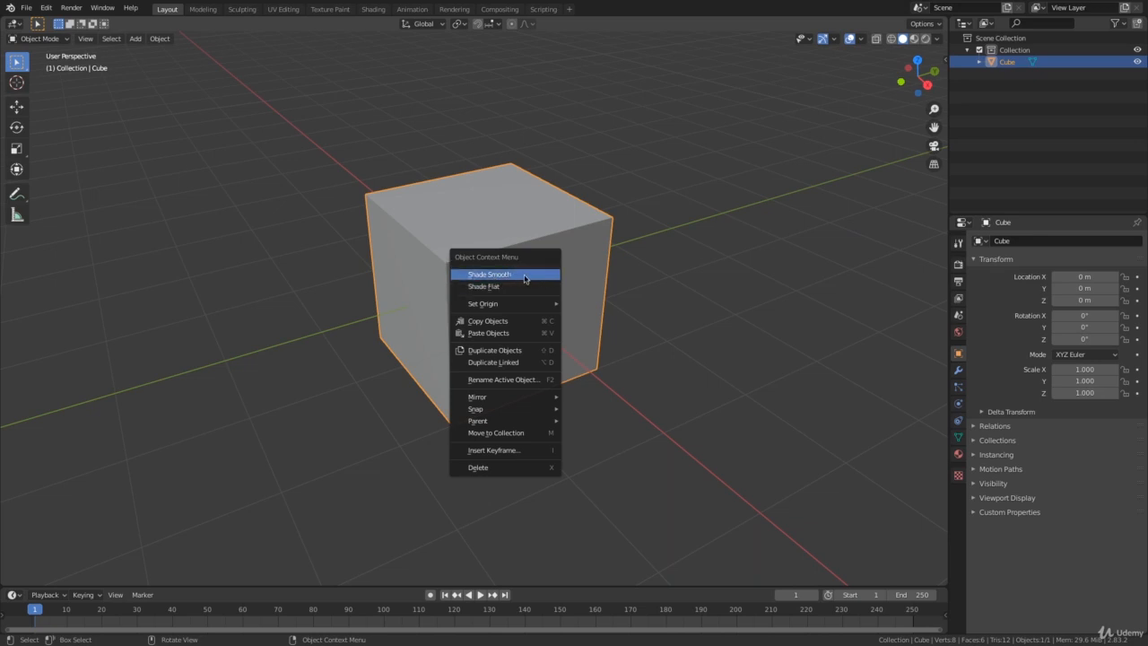
{"action": "left_click", "coordinate": [524, 276]}
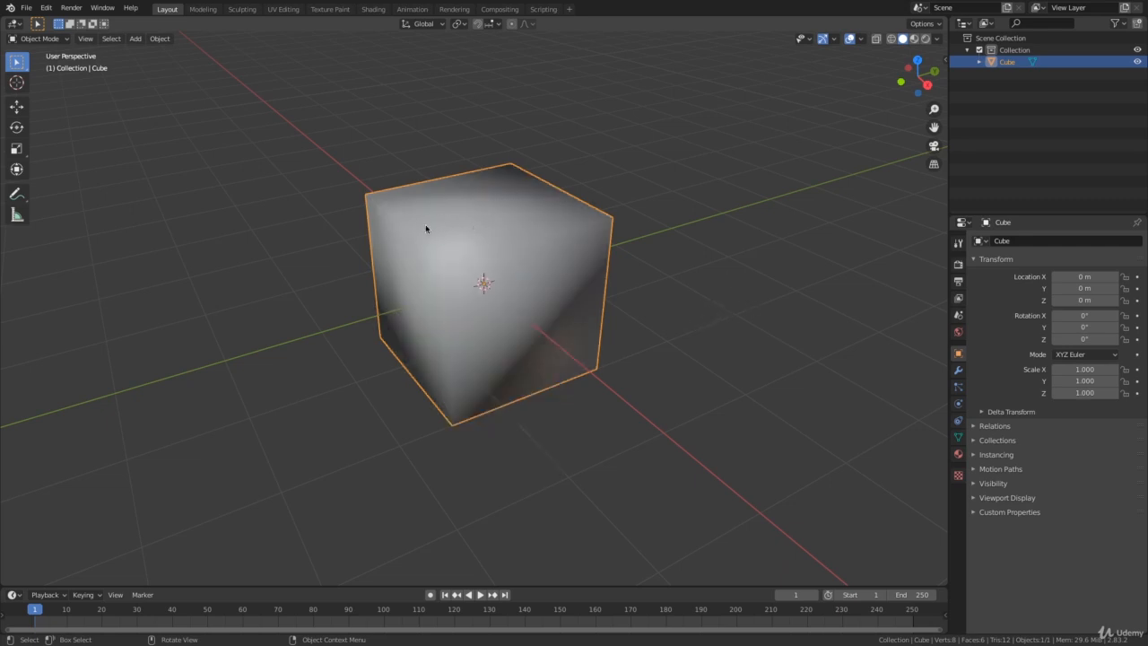
Inspect the smooth-shaded cube from several sides and return it to Shade Flat.
{"action": "mouse_move", "coordinate": [691, 275]}
{"action": "middle_mouse_down"}
{"action": "mouse_move", "coordinate": [619, 275]}
{"action": "mouse_move", "coordinate": [580, 254]}
{"action": "mouse_move", "coordinate": [511, 277]}
{"action": "mouse_move", "coordinate": [620, 282]}
{"action": "mouse_move", "coordinate": [638, 261]}
{"action": "middle_mouse_up"}
{"action": "scroll", "coordinate": [592, 262], "scroll_direction": "up", "scroll_amount": 2}
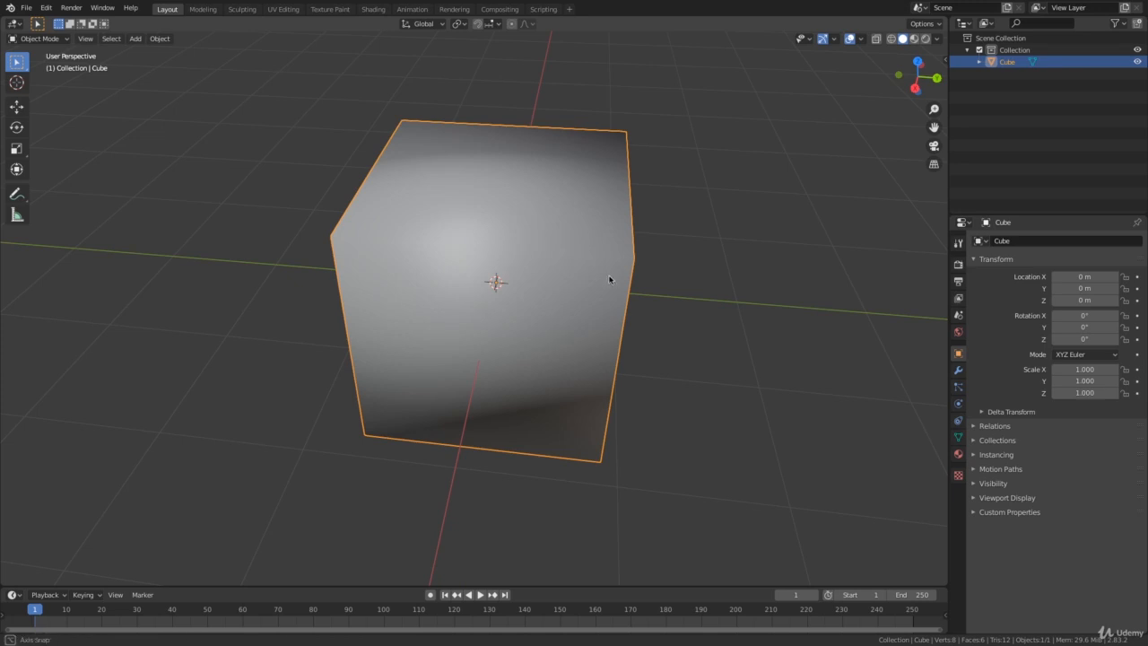
{"action": "middle_click_drag", "start_coordinate": [610, 277], "coordinate": [625, 249]}
{"action": "middle_click_drag", "start_coordinate": [547, 253], "coordinate": [579, 317]}
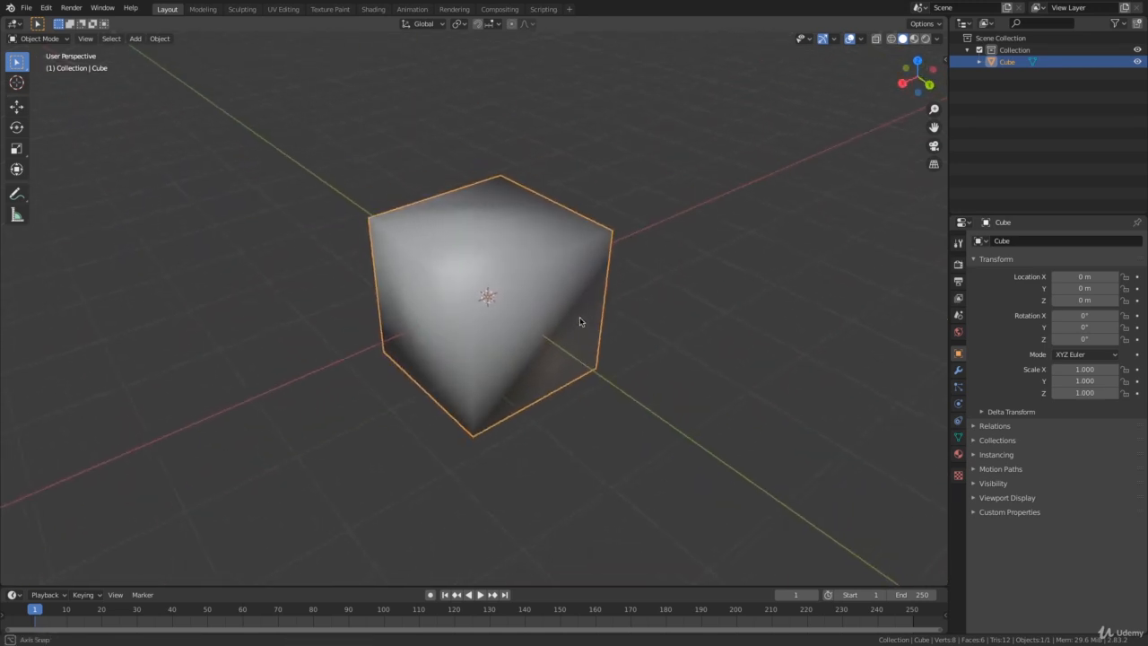
{"action": "right_click", "coordinate": [558, 265]}
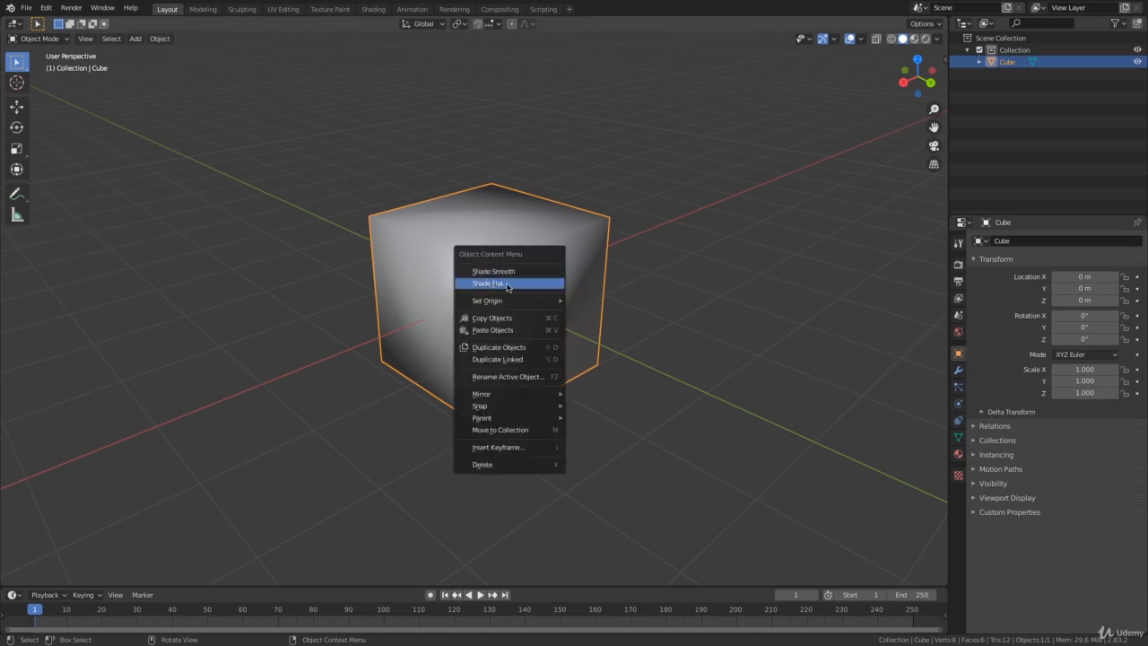
{"action": "left_click", "coordinate": [507, 286]}
Delete the cube from the scene.
{"action": "mouse_move", "coordinate": [561, 294]}
{"action": "middle_mouse_down"}
{"action": "mouse_move", "coordinate": [543, 275]}
{"action": "mouse_move", "coordinate": [451, 271]}
{"action": "mouse_move", "coordinate": [430, 288]}
{"action": "mouse_move", "coordinate": [520, 296]}
{"action": "middle_mouse_up"}
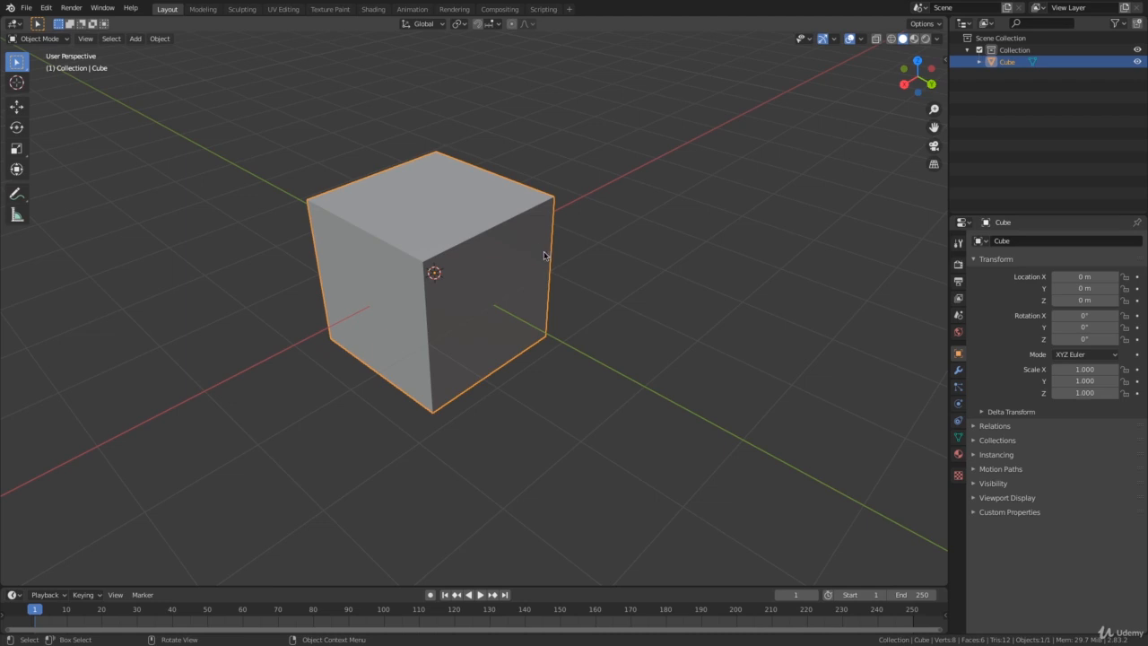
{"action": "key", "text": "x"}
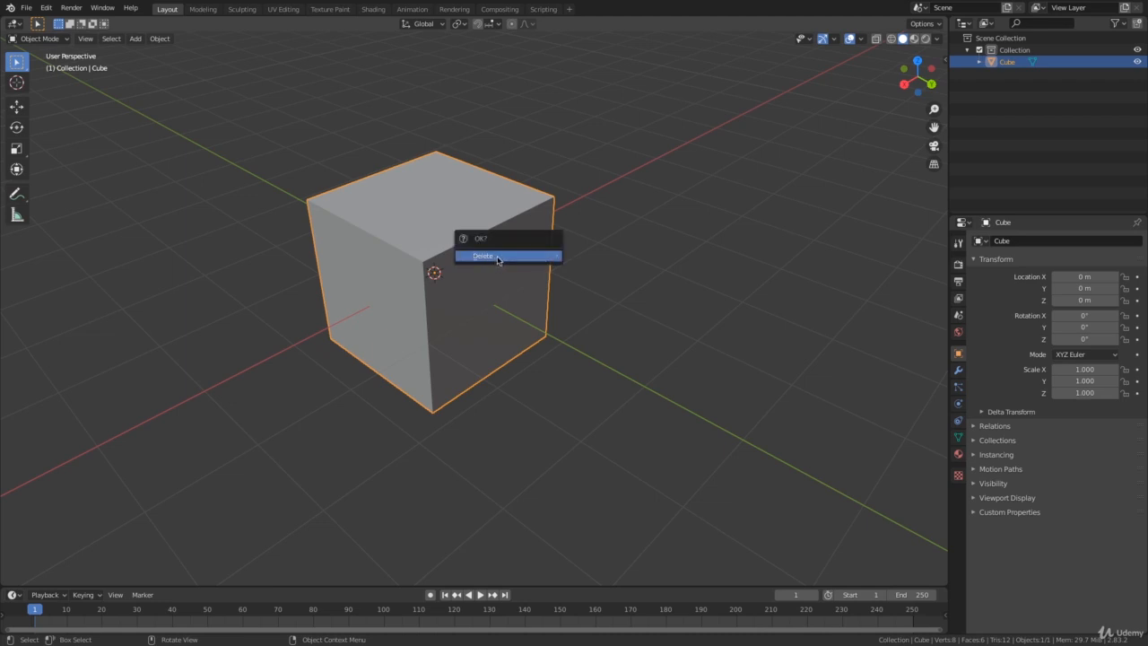
{"action": "left_click", "coordinate": [497, 256]}
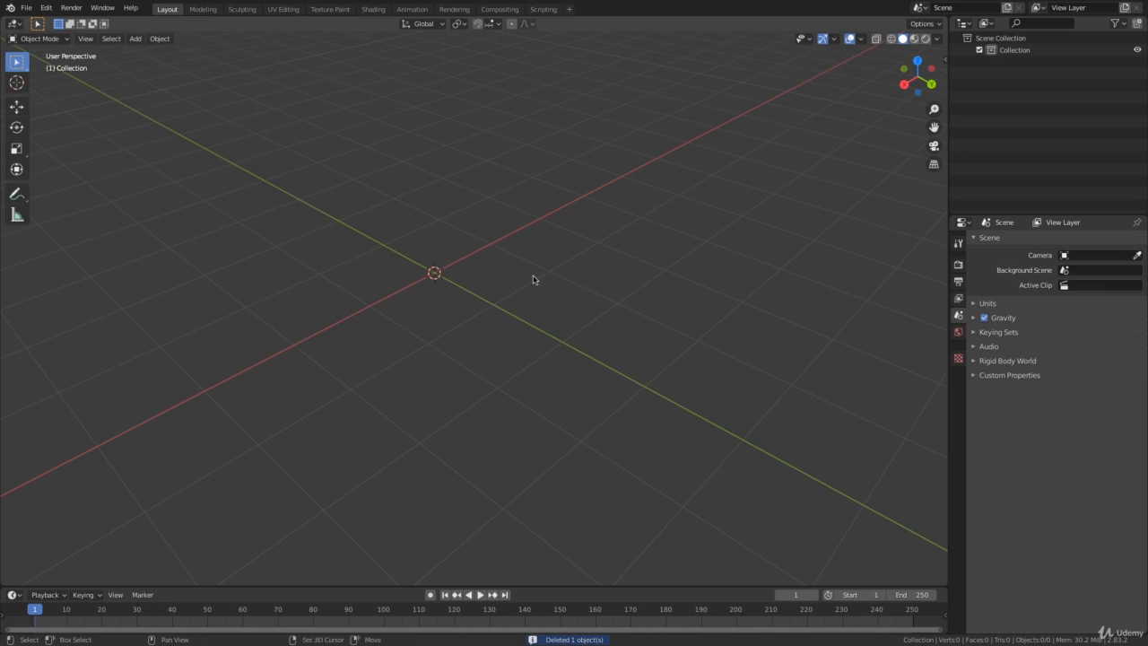
Add a UV sphere mesh at the scene origin.
{"action": "key", "text": "shift+a"}
{"action": "mouse_move", "coordinate": [512, 146]}
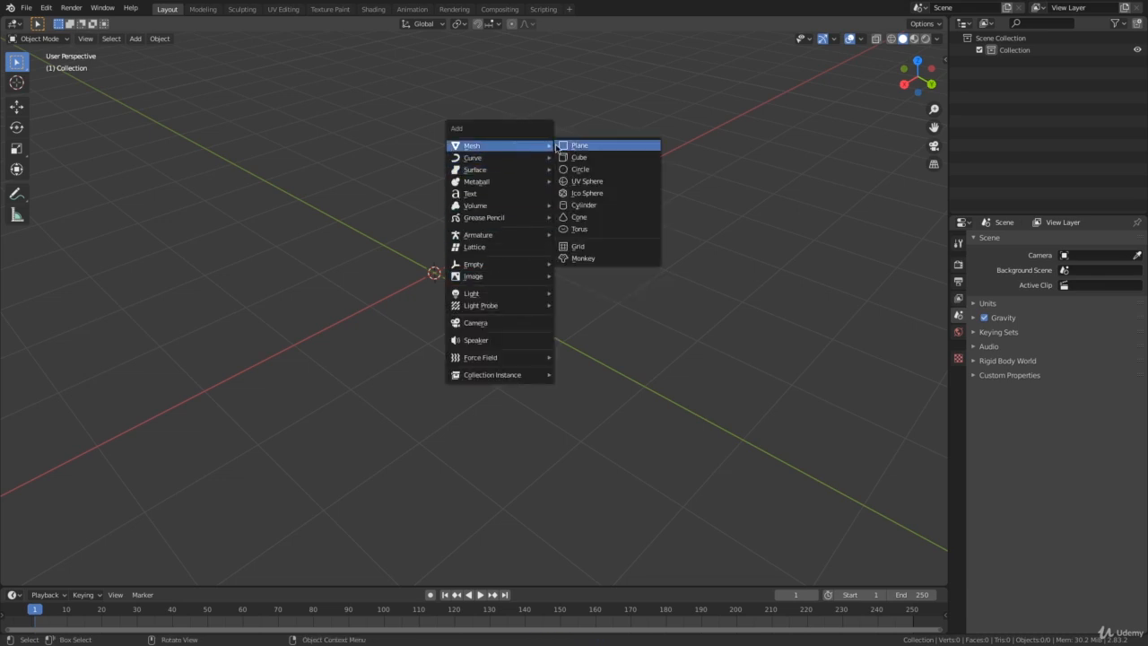
{"action": "left_click", "coordinate": [614, 184]}
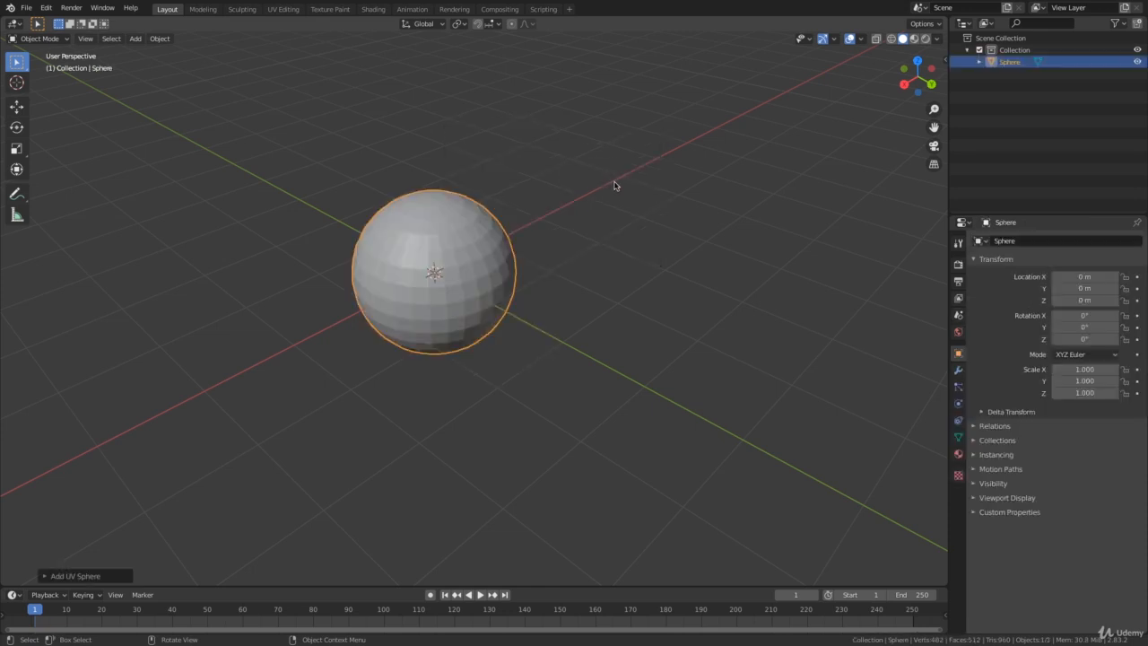
Raise the new UV sphere's resolution to 111 segments and 158 rings.
{"action": "middle_click_drag", "start_coordinate": [622, 251], "coordinate": [644, 272]}
{"action": "scroll", "coordinate": [598, 218], "scroll_direction": "up", "scroll_amount": 3}
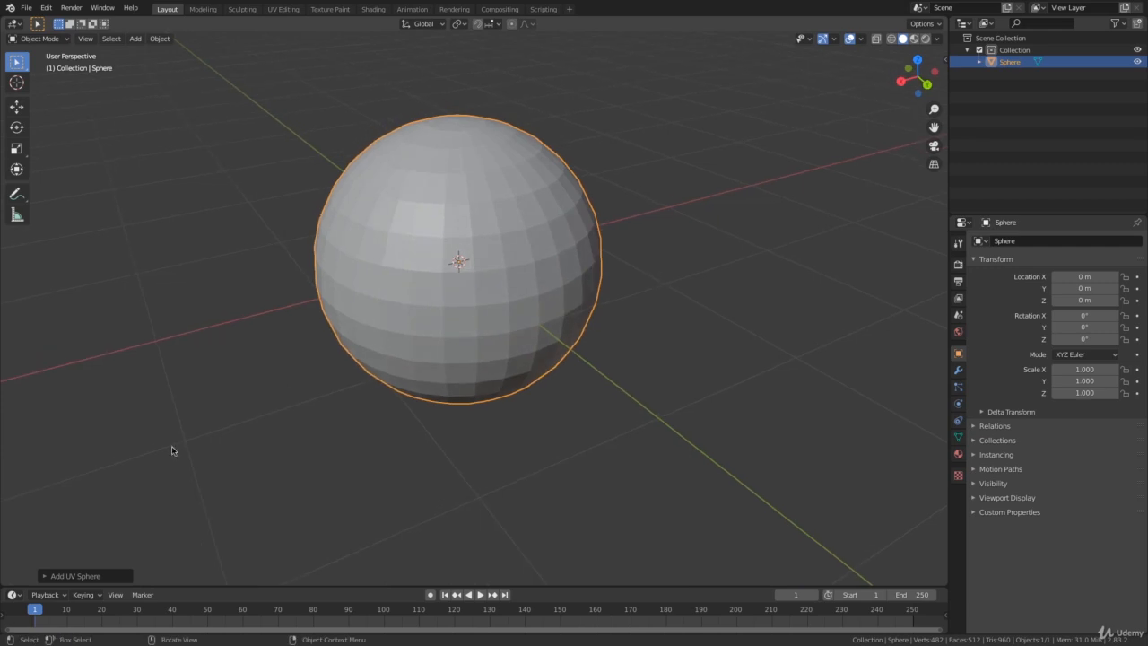
{"action": "left_click", "coordinate": [77, 577]}
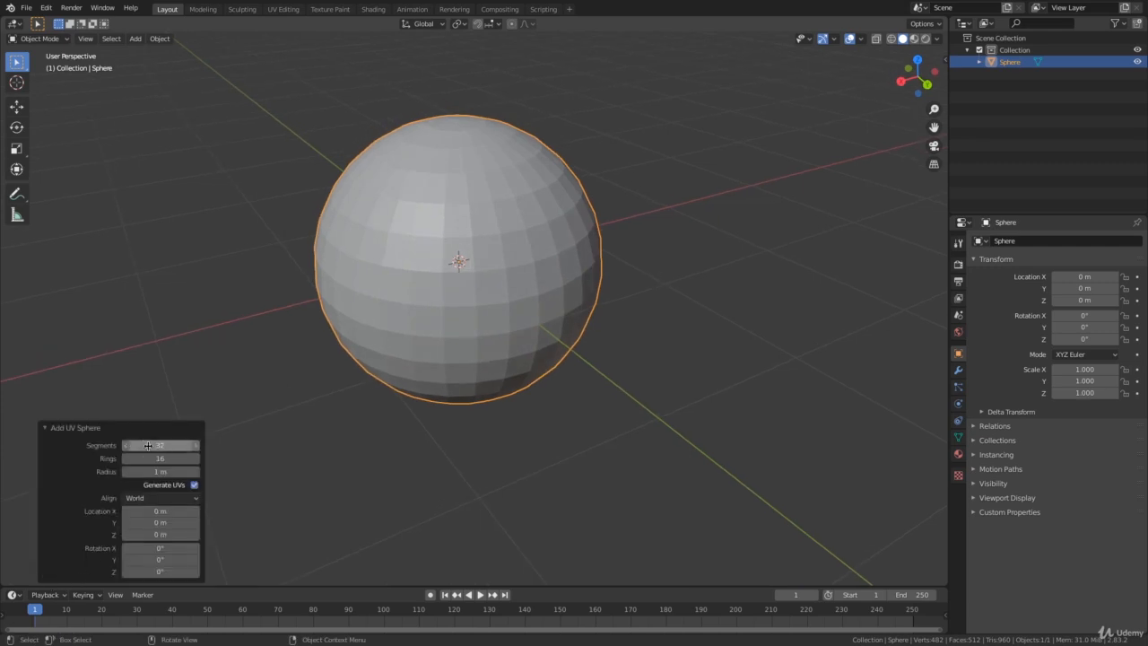
{"action": "left_click_drag", "start_coordinate": [143, 445], "coordinate": [185, 458]}
{"action": "mouse_move", "coordinate": [542, 387]}
{"action": "middle_mouse_down"}
{"action": "mouse_move", "coordinate": [499, 358]}
{"action": "mouse_move", "coordinate": [536, 382]}
{"action": "middle_mouse_up"}
{"action": "scroll", "coordinate": [500, 237], "scroll_direction": "up", "scroll_amount": 4}
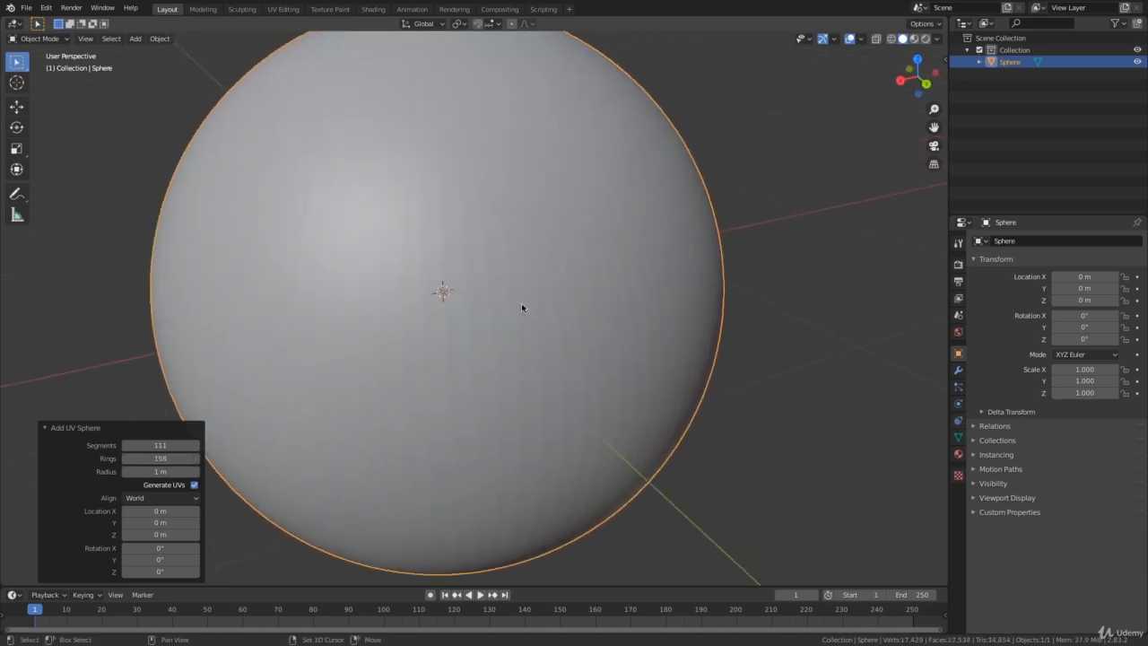
Examine the dense sphere's mesh in Edit Mode and its face count back in Object Mode.
{"action": "key", "text": "Tab"}
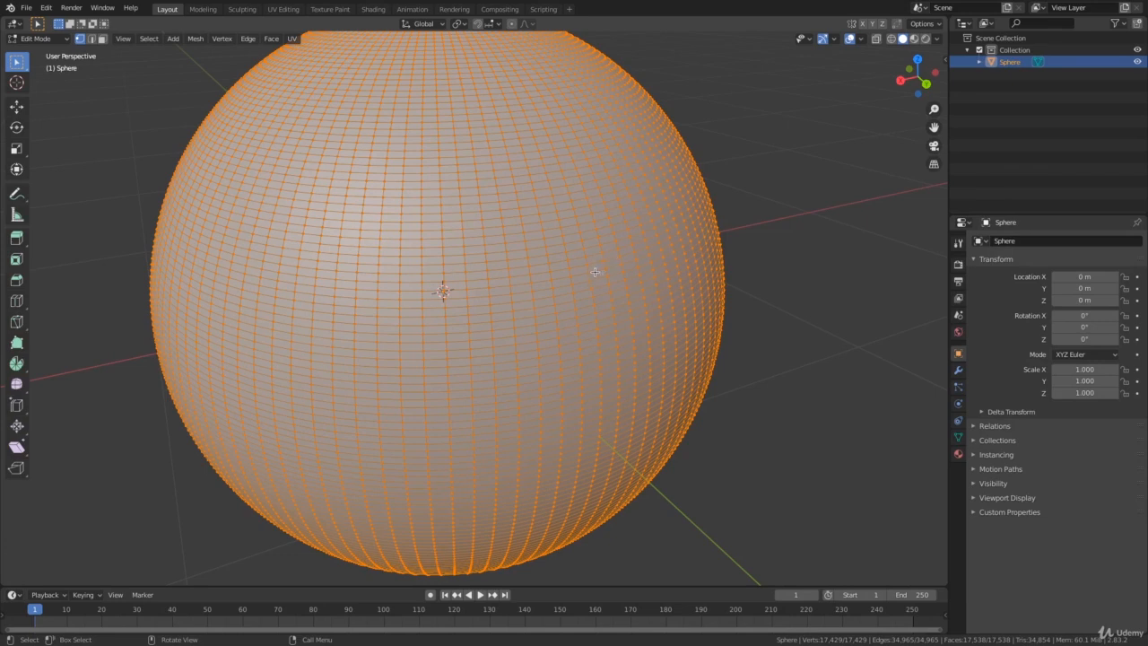
{"action": "key", "text": "Tab"}
{"action": "scroll", "coordinate": [568, 289], "scroll_direction": "down", "scroll_amount": 3}
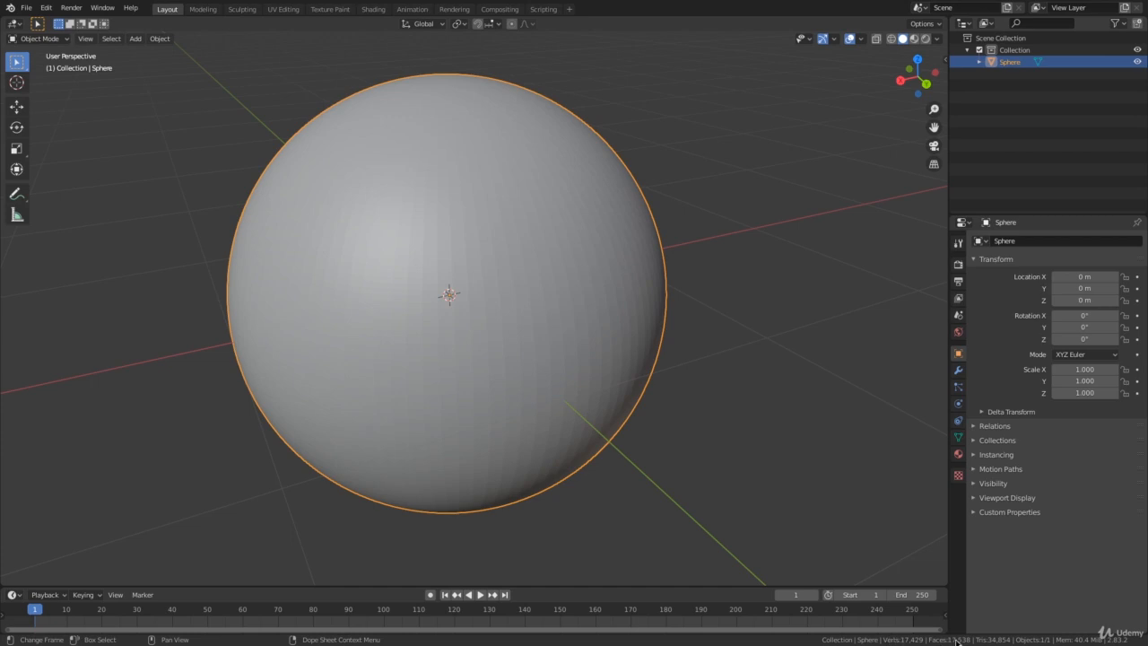
{"action": "scroll", "coordinate": [574, 376], "scroll_direction": "down", "scroll_amount": 2}
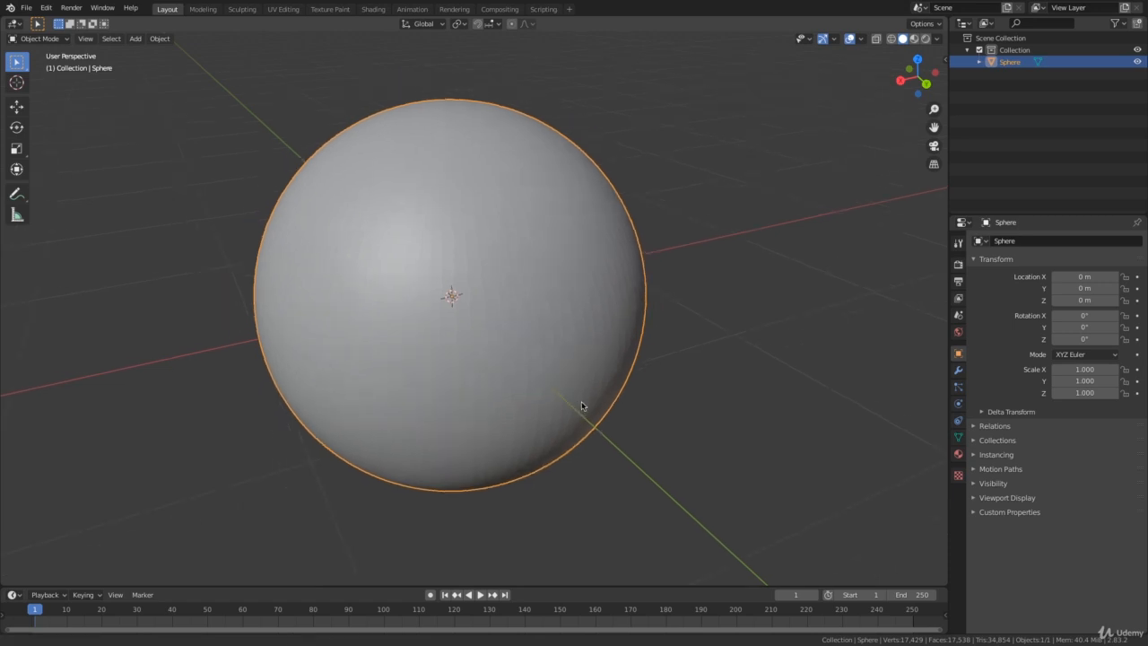
Delete the high-resolution sphere.
{"action": "scroll", "coordinate": [595, 269], "scroll_direction": "down", "scroll_amount": 3}
{"action": "middle_click_drag", "start_coordinate": [597, 346], "coordinate": [542, 317], "text": "alt"}
{"action": "key", "text": "x"}
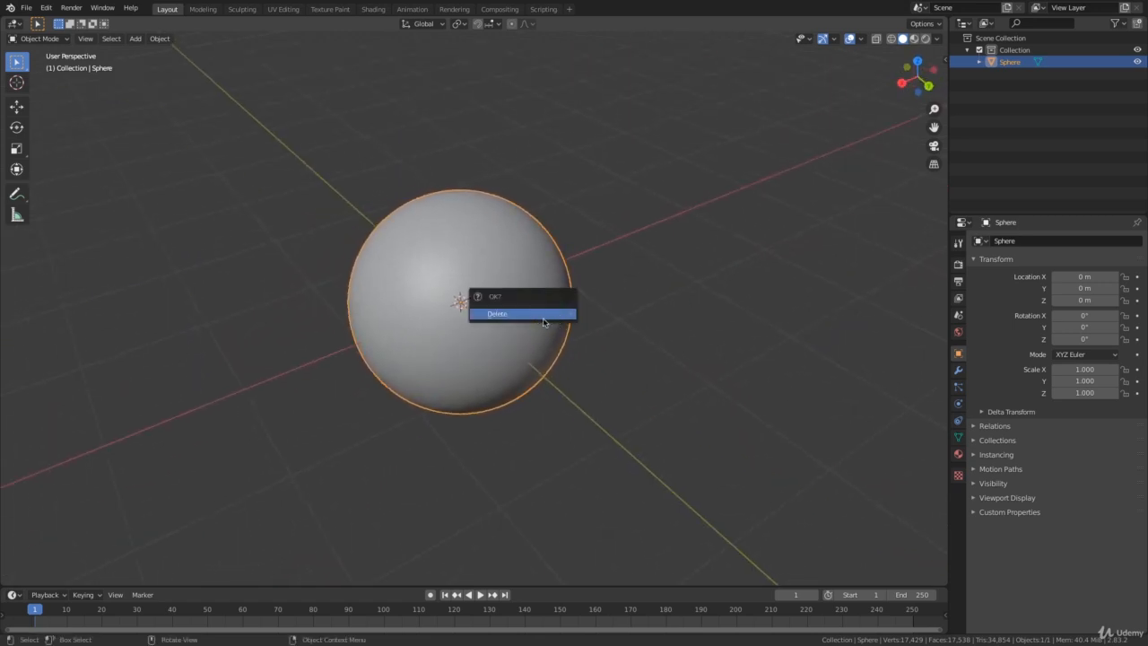
{"action": "left_click", "coordinate": [537, 313]}
Add a new UV sphere with 32 segments and 16 rings.
{"action": "key", "text": "shift+a"}
{"action": "mouse_move", "coordinate": [525, 315]}
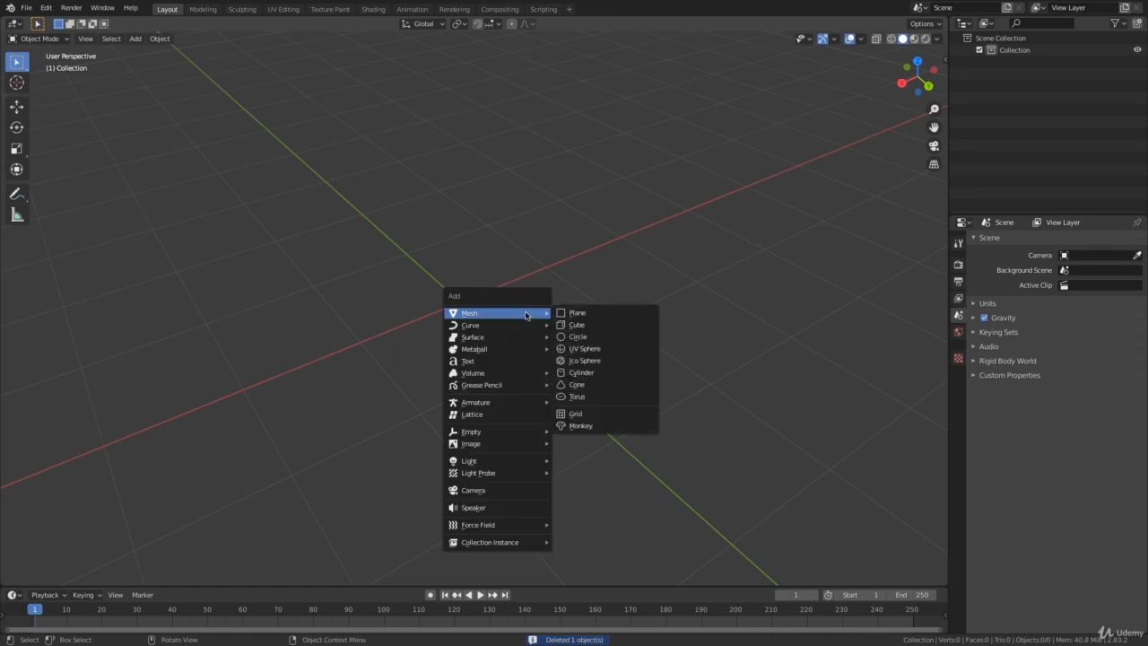
{"action": "left_click", "coordinate": [648, 350]}
{"action": "left_click", "coordinate": [166, 446]}
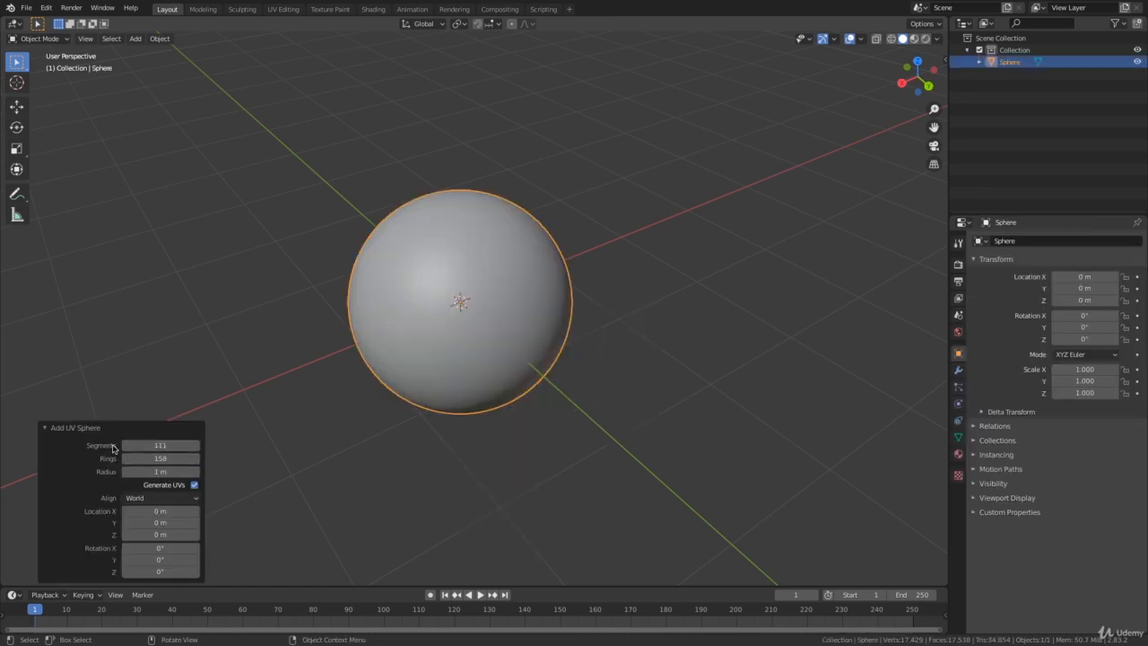
{"action": "type", "text": "32"}
{"action": "key", "text": "Tab"}
{"action": "type", "text": "16"}
{"action": "key", "text": "Tab"}
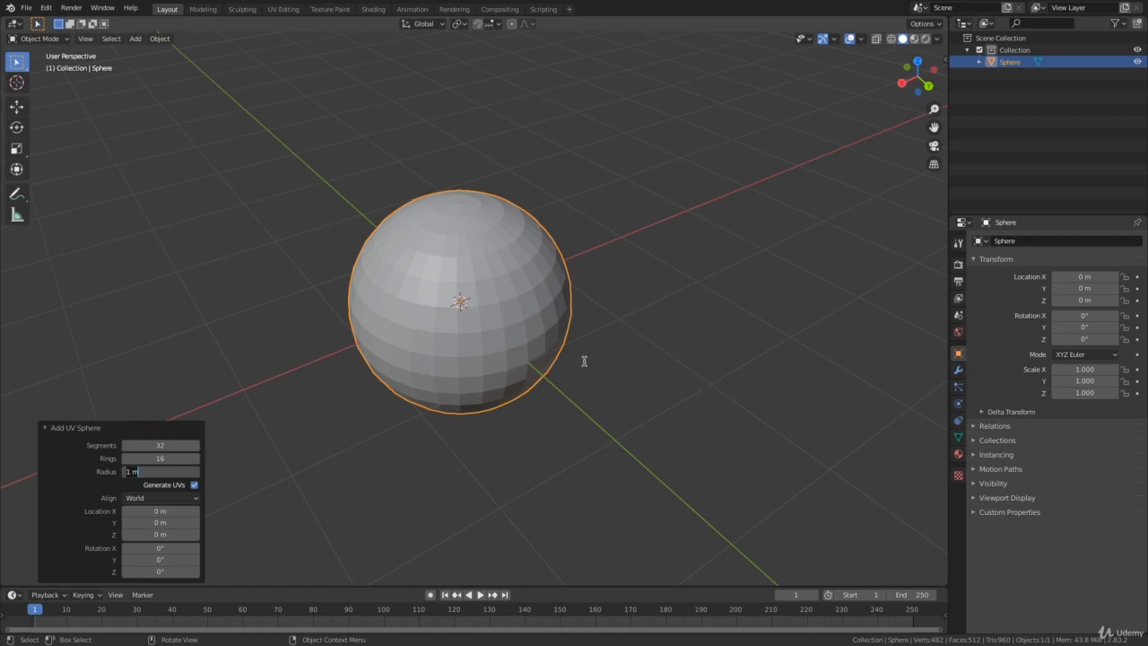
{"action": "left_click", "coordinate": [684, 358]}
{"action": "left_click", "coordinate": [675, 362]}
Examine the low-resolution sphere's mesh in Edit Mode and return to Object Mode.
{"action": "middle_click_drag", "start_coordinate": [675, 362], "coordinate": [692, 343]}
{"action": "middle_click_drag", "start_coordinate": [692, 342], "coordinate": [702, 378], "text": "ctrl"}
{"action": "middle_click_drag", "start_coordinate": [657, 332], "coordinate": [667, 264], "text": "ctrl"}
{"action": "middle_click_drag", "start_coordinate": [667, 266], "coordinate": [447, 260]}
{"action": "left_click", "coordinate": [607, 277]}
{"action": "key", "text": "Tab"}
{"action": "middle_click_drag", "start_coordinate": [626, 285], "coordinate": [640, 334]}
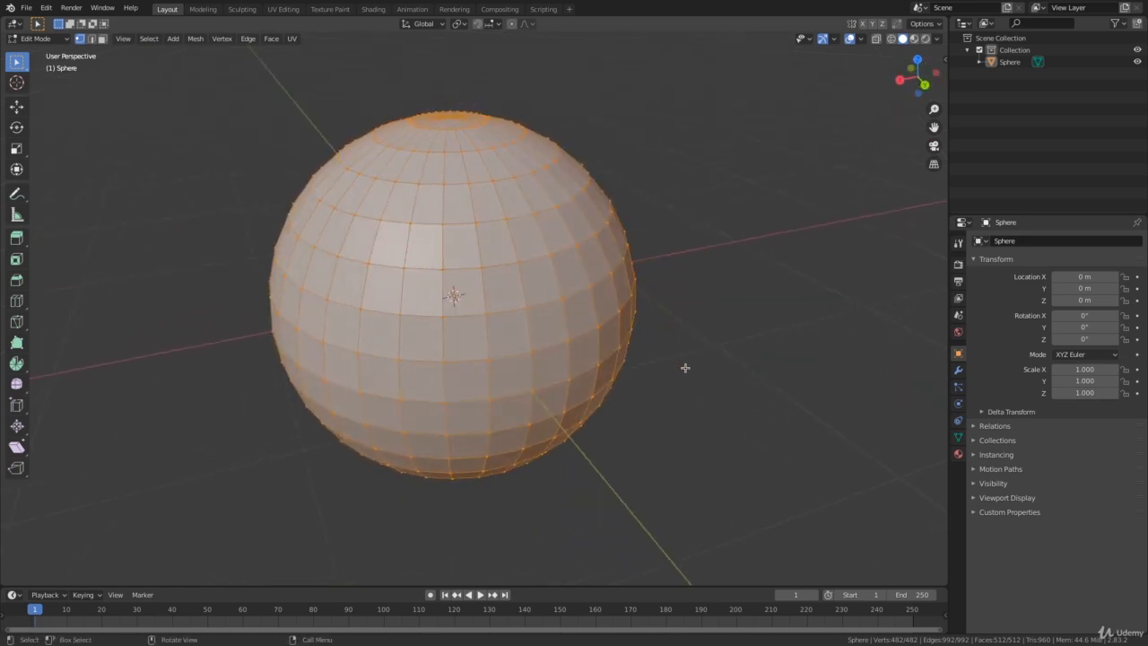
{"action": "key", "text": "Tab"}
Select the low-resolution sphere, apply Shade Smooth to it, and deselect it to check its outline.
{"action": "left_click", "coordinate": [533, 362]}
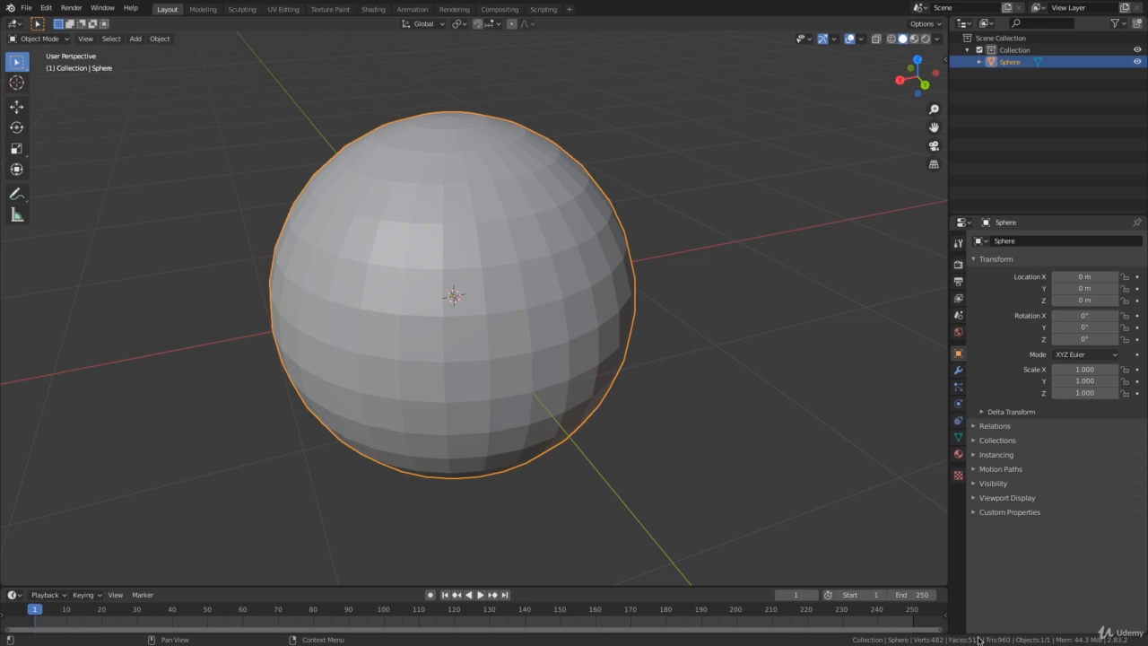
{"action": "middle_click_drag", "start_coordinate": [679, 378], "coordinate": [687, 388]}
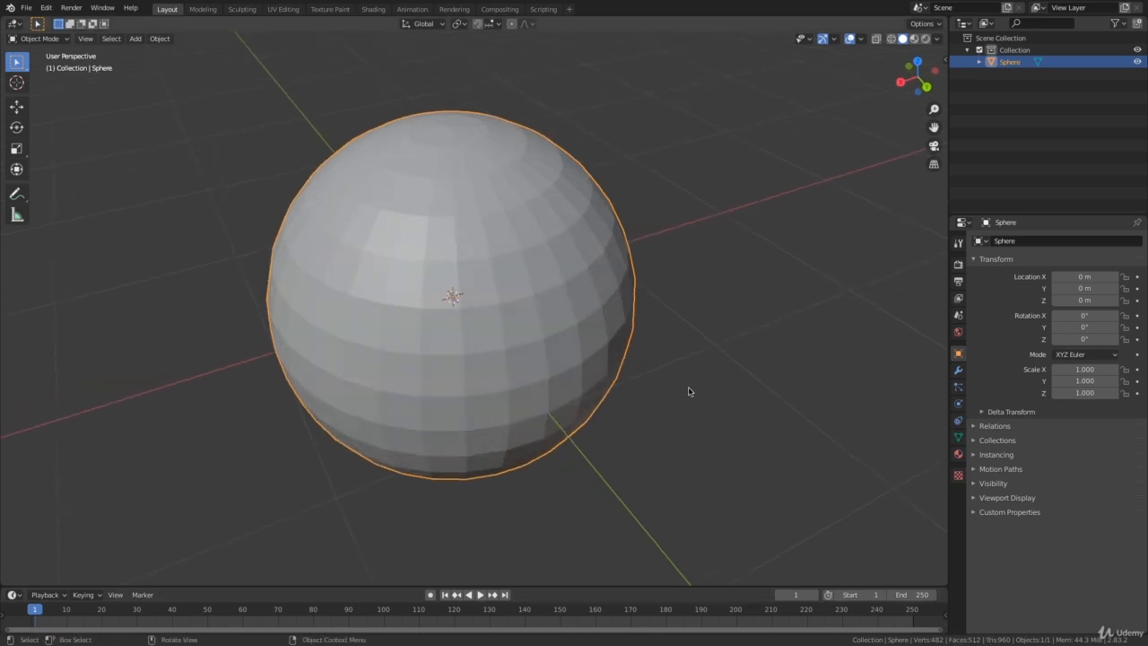
{"action": "scroll", "coordinate": [674, 359], "scroll_direction": "down", "scroll_amount": 2}
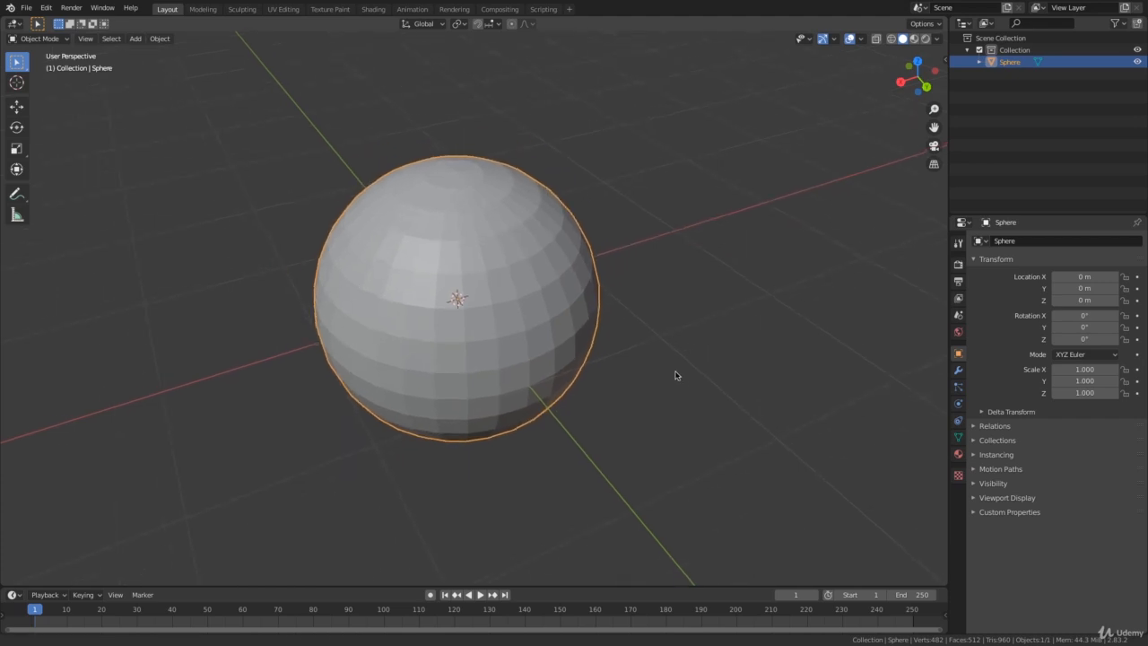
{"action": "scroll", "coordinate": [676, 376], "scroll_direction": "up", "scroll_amount": 1}
{"action": "scroll", "coordinate": [690, 395], "scroll_direction": "down", "scroll_amount": 1}
{"action": "middle_click_drag", "start_coordinate": [647, 356], "coordinate": [563, 236]}
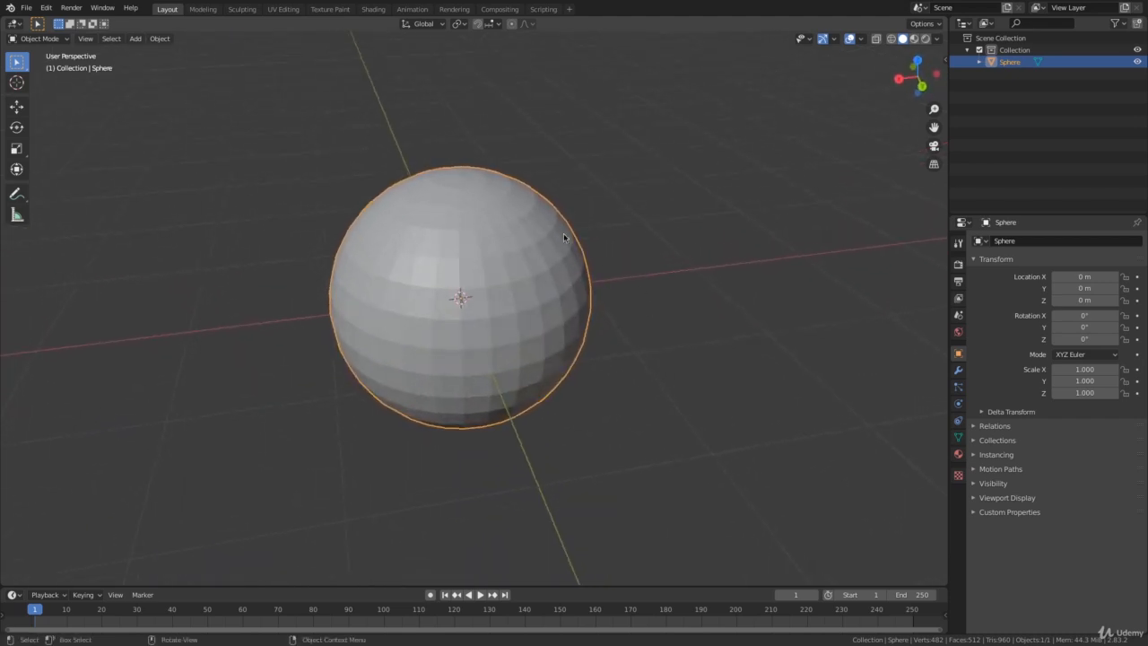
{"action": "right_click", "coordinate": [507, 265]}
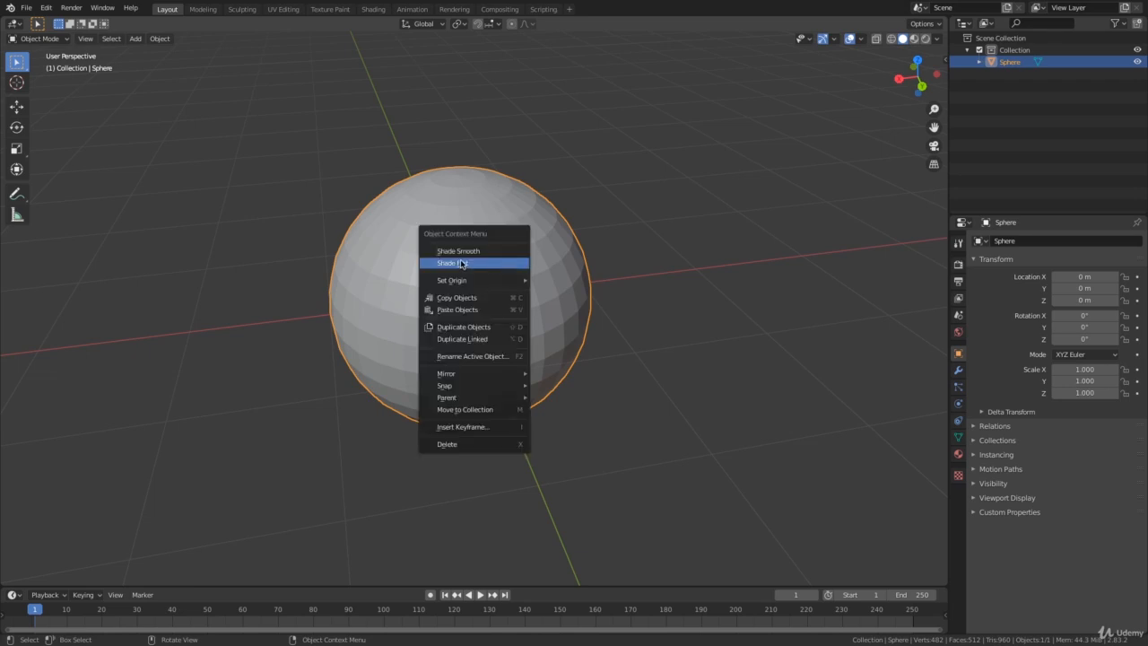
{"action": "left_click", "coordinate": [483, 252]}
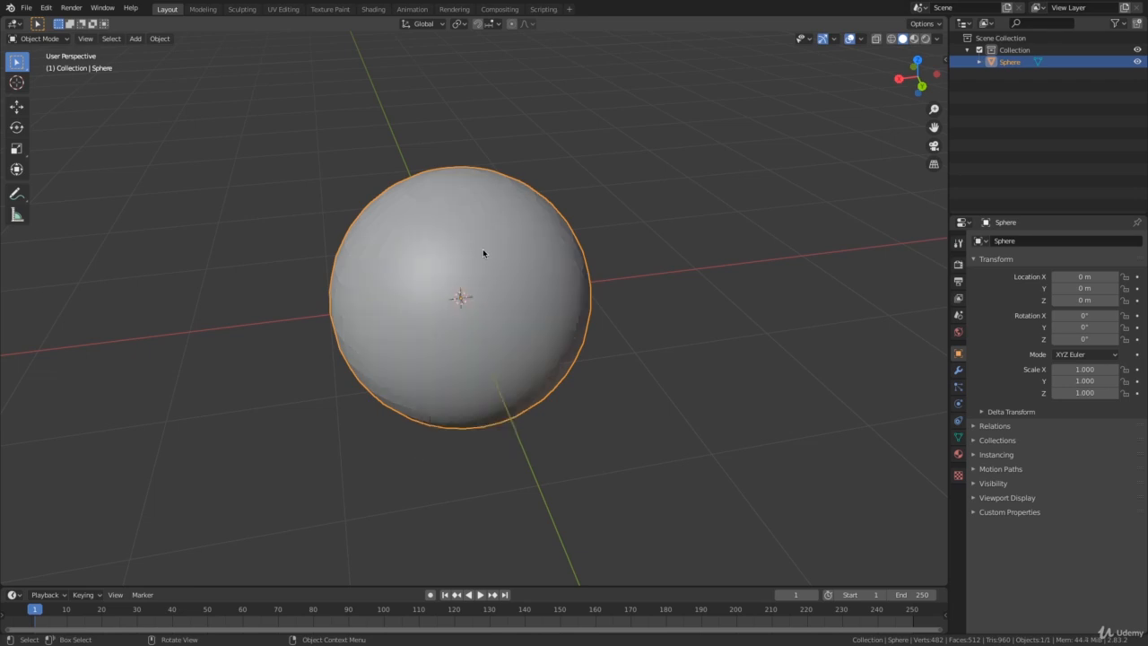
{"action": "left_click", "coordinate": [692, 260]}
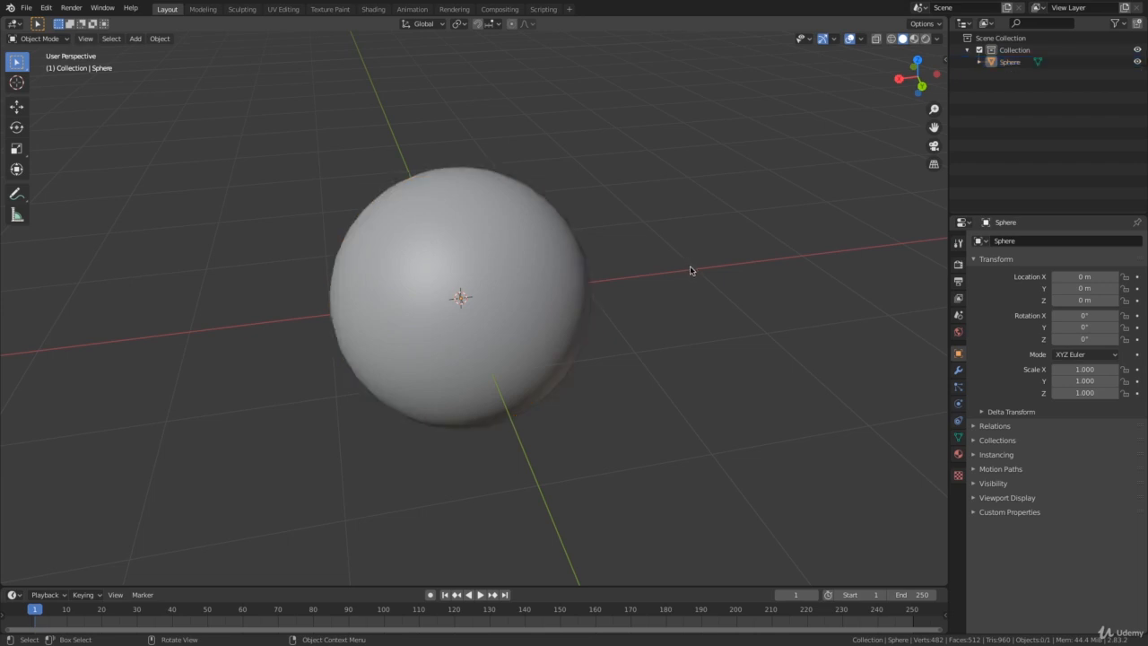
{"action": "middle_click_drag", "start_coordinate": [691, 269], "coordinate": [737, 262]}
{"action": "scroll", "coordinate": [708, 251], "scroll_direction": "up", "scroll_amount": 4}
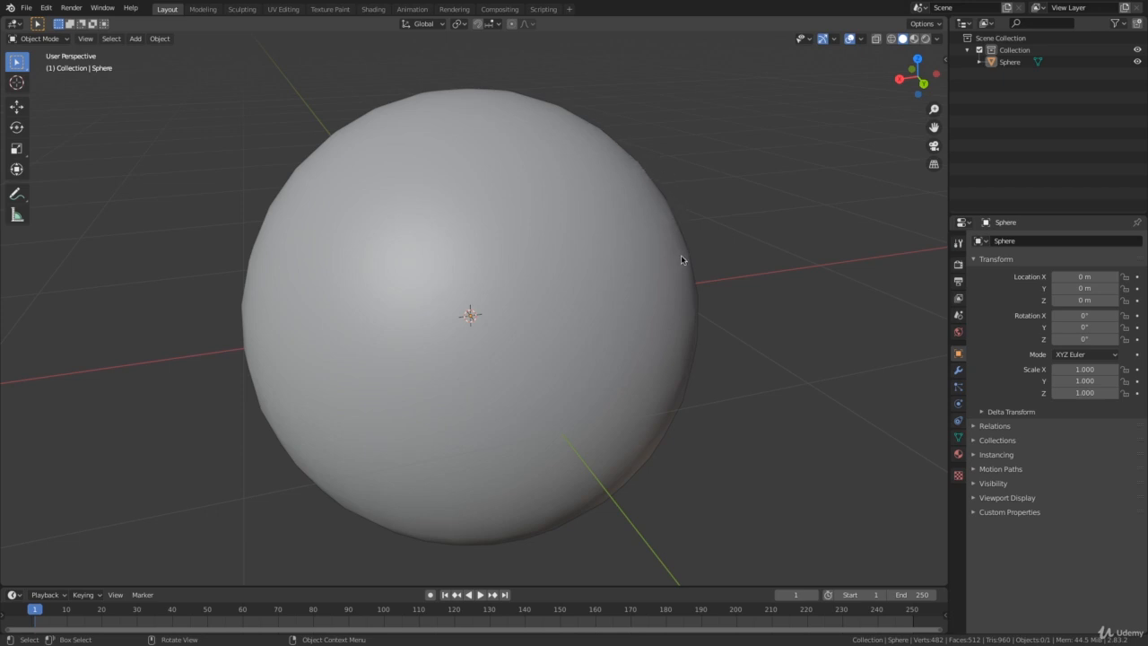
Examine the smooth-shaded sphere's outline from several angles, both selected and deselected, for remaining straight segments.
{"action": "left_click", "coordinate": [609, 314]}
{"action": "middle_click_drag", "start_coordinate": [737, 323], "coordinate": [711, 316]}
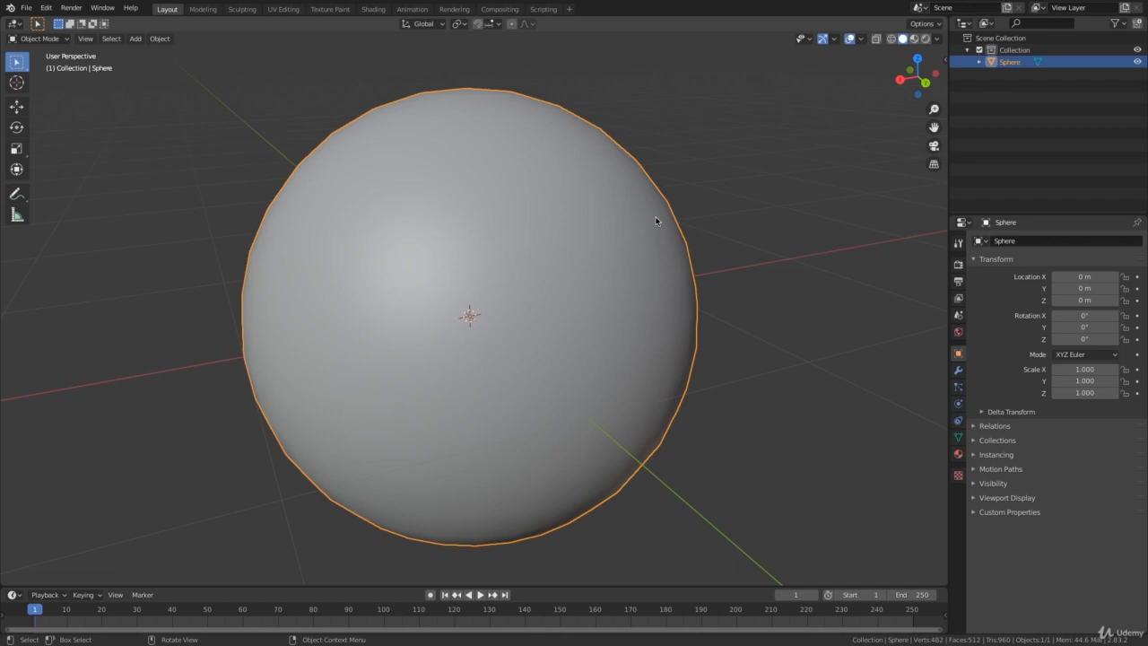
{"action": "left_click", "coordinate": [696, 234]}
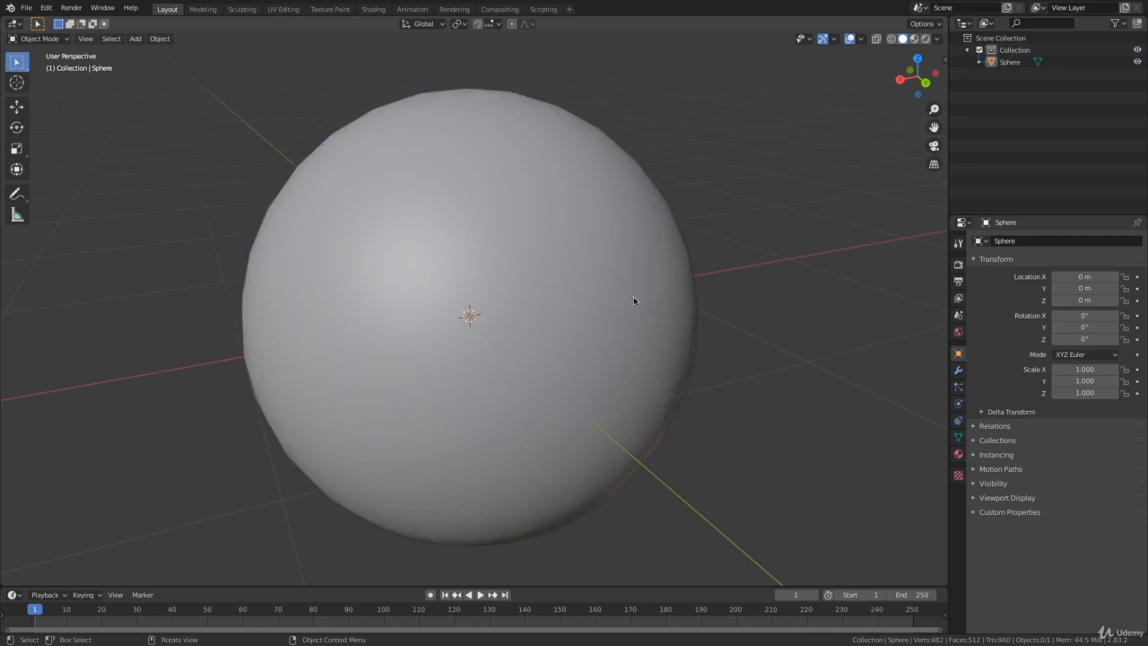
{"action": "left_click", "coordinate": [631, 293]}
{"action": "scroll", "coordinate": [681, 315], "scroll_direction": "down", "scroll_amount": 3}
{"action": "mouse_move", "coordinate": [641, 347]}
{"action": "middle_mouse_down"}
{"action": "mouse_move", "coordinate": [556, 355]}
{"action": "mouse_move", "coordinate": [622, 342]}
{"action": "middle_mouse_up"}
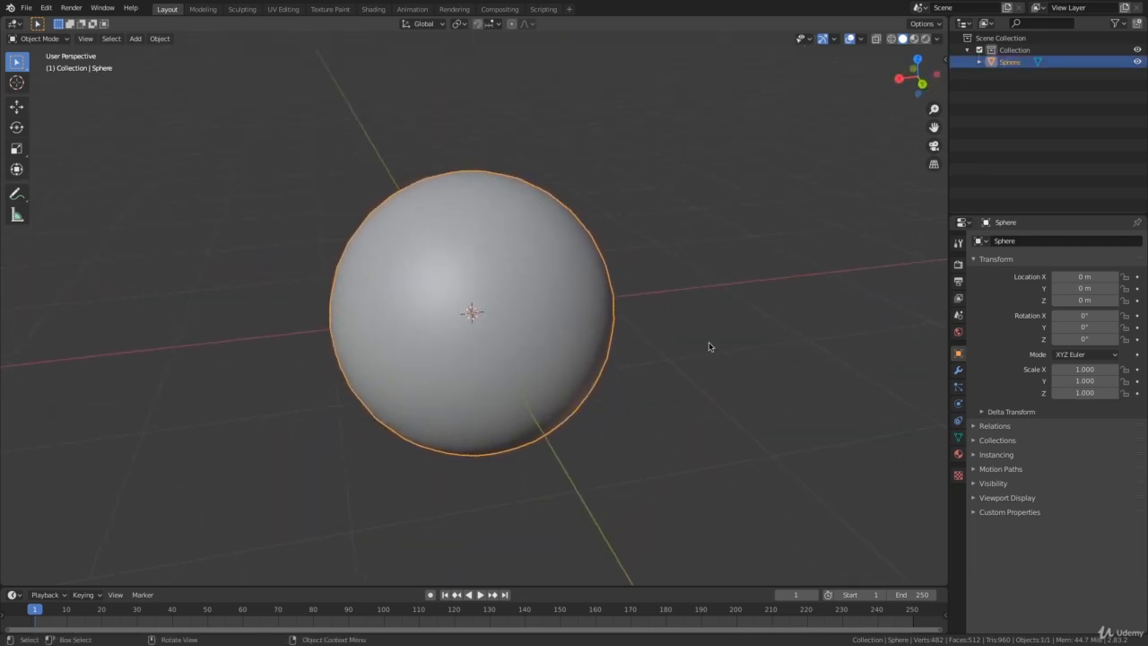
{"action": "left_click", "coordinate": [723, 285]}
{"action": "left_click", "coordinate": [457, 200]}
{"action": "mouse_move", "coordinate": [461, 275]}
{"action": "middle_mouse_down"}
{"action": "mouse_move", "coordinate": [472, 246]}
{"action": "mouse_move", "coordinate": [468, 262]}
{"action": "middle_mouse_up"}
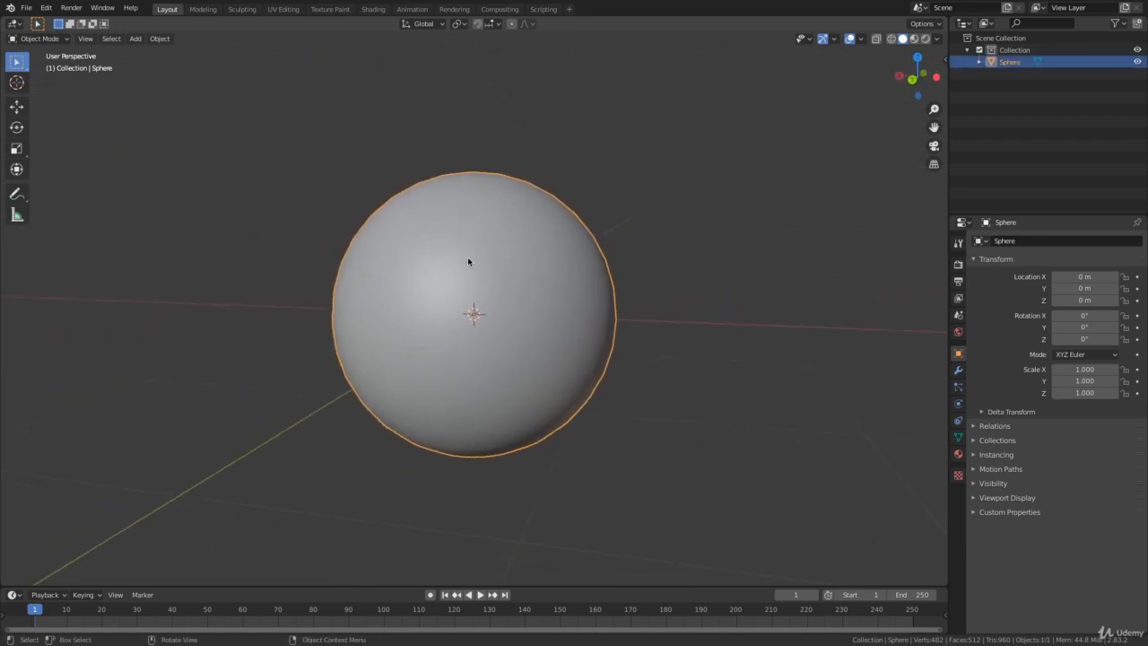
{"action": "middle_click_drag", "start_coordinate": [498, 329], "coordinate": [619, 296]}
{"action": "left_click", "coordinate": [662, 322]}
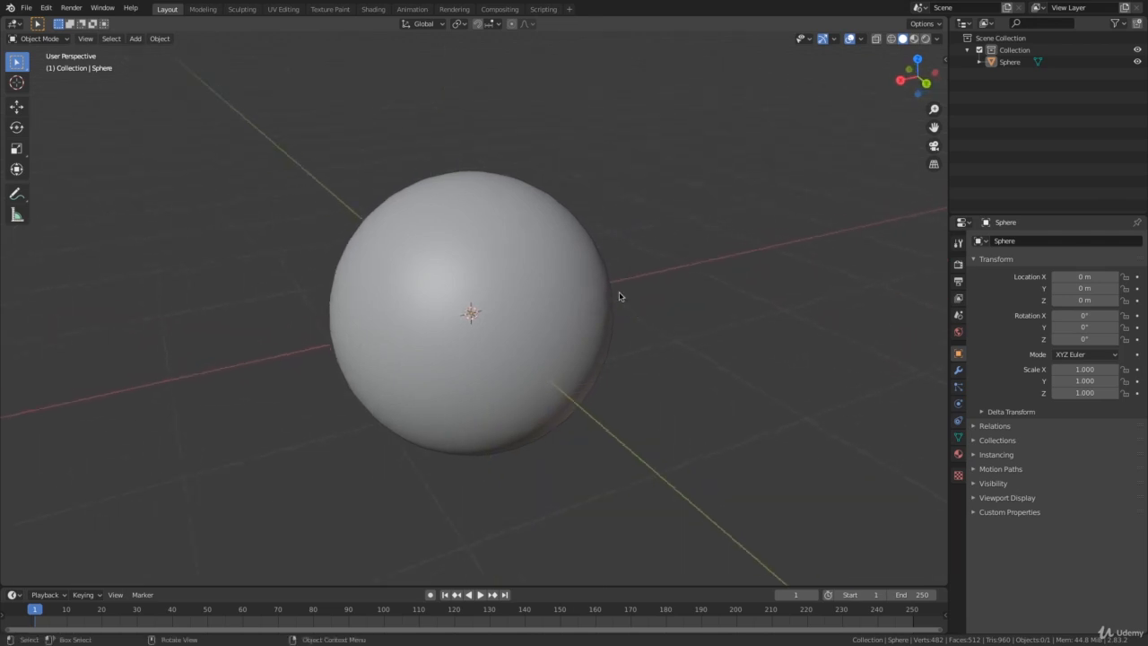
Apply Shade Flat to the low-resolution sphere and deselect it.
{"action": "left_click", "coordinate": [533, 260]}
{"action": "right_click", "coordinate": [517, 257]}
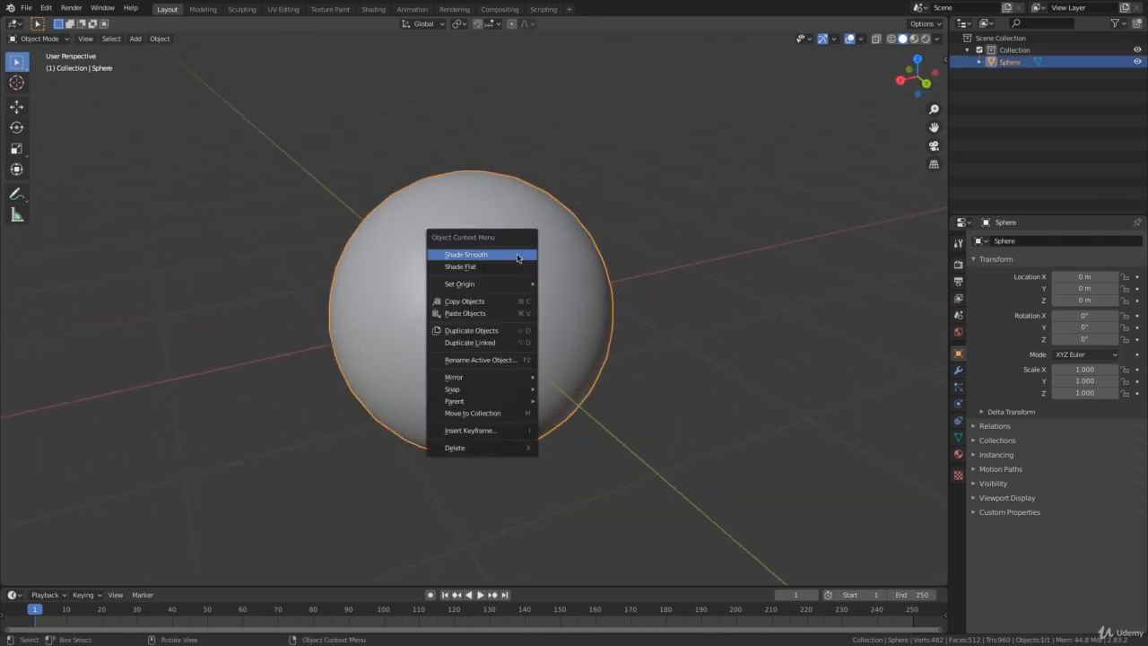
{"action": "left_click", "coordinate": [474, 268]}
{"action": "left_click", "coordinate": [677, 314]}
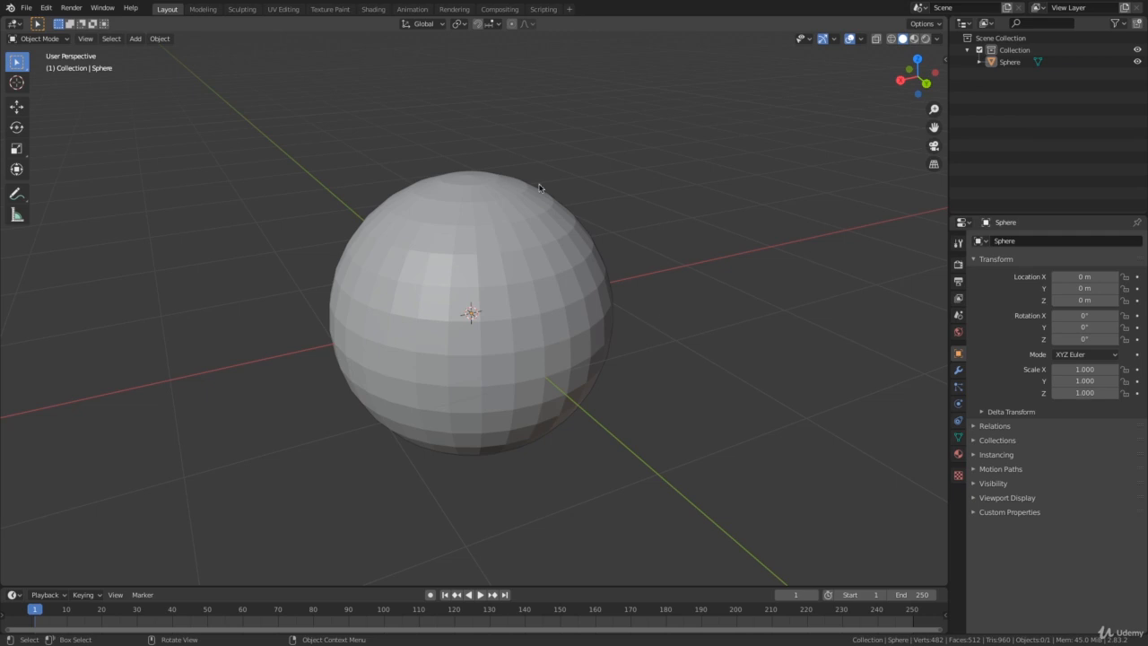
Delete the flat-shaded sphere from the scene.
{"action": "left_click", "coordinate": [571, 285]}
{"action": "key", "text": "x"}
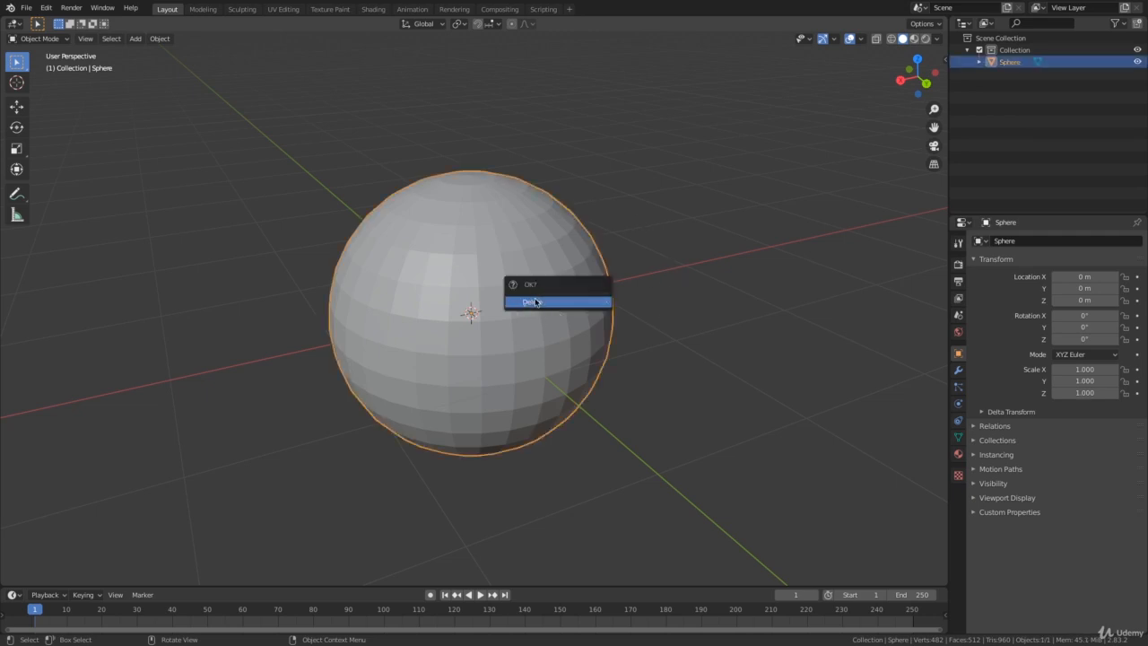
{"action": "left_click", "coordinate": [535, 303]}
Add a cylinder mesh with 32 vertices, 1 m radius and 2 m depth at the origin, and deselect it.
{"action": "middle_click_drag", "start_coordinate": [589, 315], "coordinate": [561, 307]}
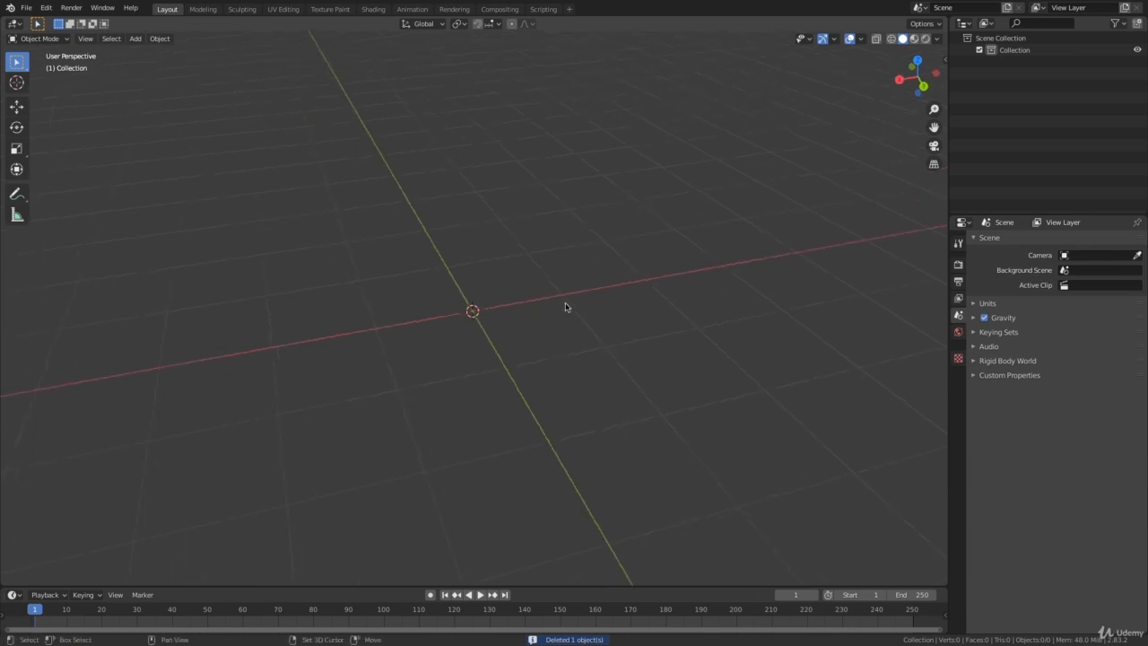
{"action": "key", "text": "shift+a"}
{"action": "mouse_move", "coordinate": [564, 308]}
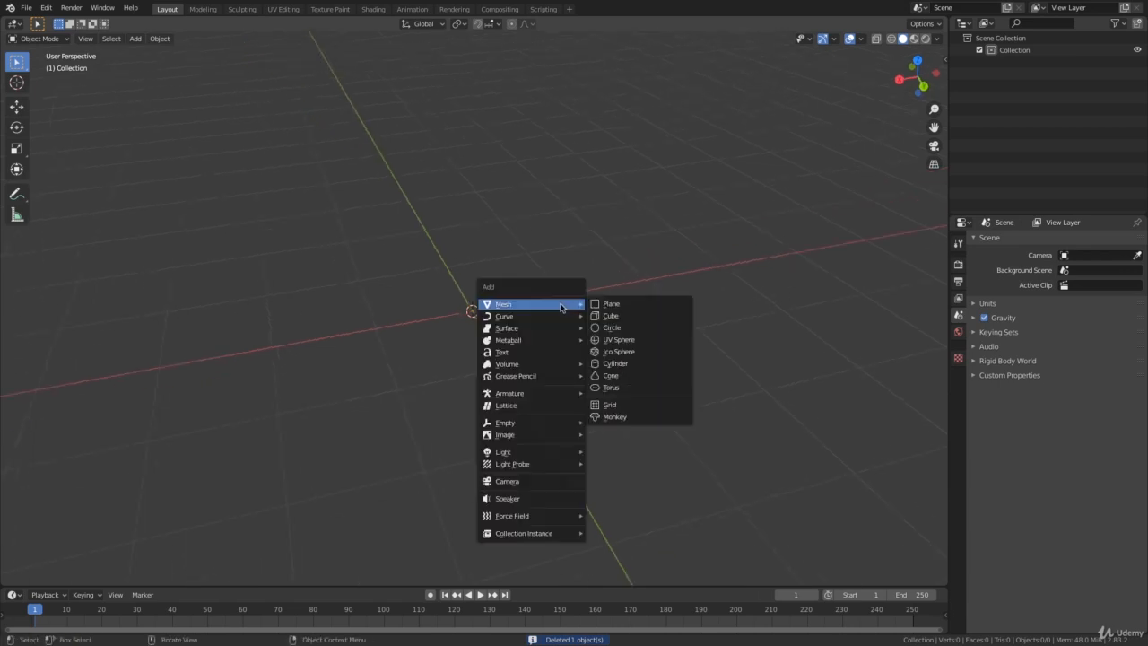
{"action": "left_click", "coordinate": [618, 364]}
{"action": "mouse_move", "coordinate": [623, 347]}
{"action": "middle_mouse_down"}
{"action": "mouse_move", "coordinate": [630, 327]}
{"action": "mouse_move", "coordinate": [619, 326]}
{"action": "middle_mouse_up"}
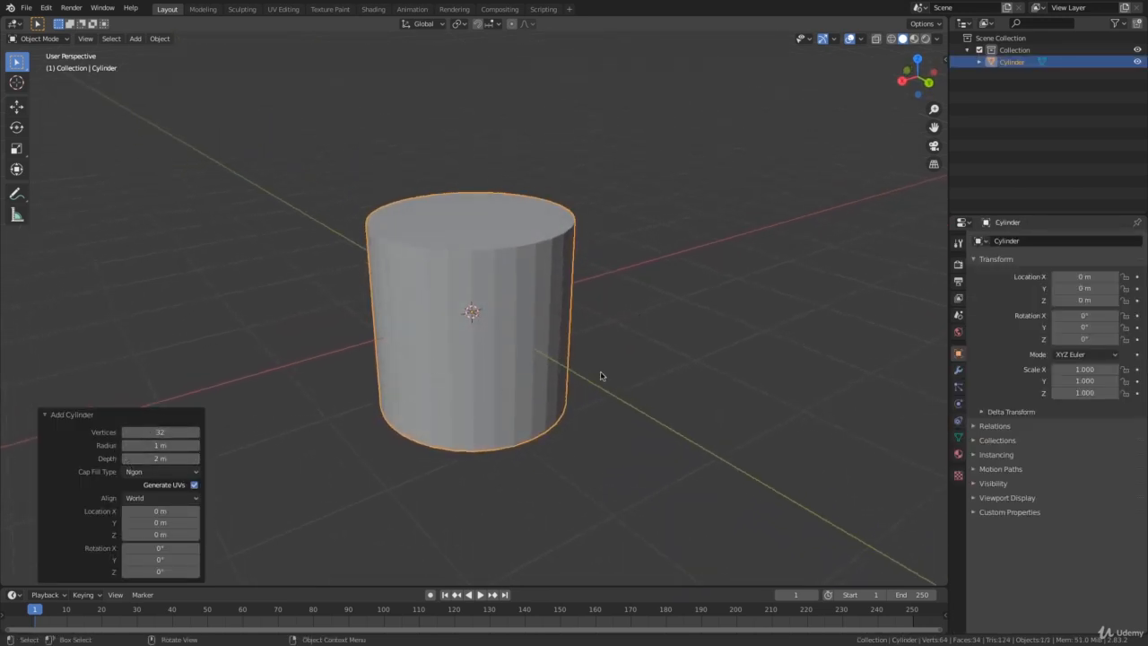
{"action": "left_click", "coordinate": [678, 368]}
Apply Shade Smooth to the cylinder, deselect it, and examine the shading on its sides and caps.
{"action": "mouse_move", "coordinate": [678, 368]}
{"action": "middle_mouse_down"}
{"action": "mouse_move", "coordinate": [654, 397]}
{"action": "mouse_move", "coordinate": [669, 367]}
{"action": "middle_mouse_up"}
{"action": "middle_click_drag", "start_coordinate": [666, 320], "coordinate": [722, 331]}
{"action": "middle_click_drag", "start_coordinate": [473, 349], "coordinate": [632, 333]}
{"action": "left_click", "coordinate": [520, 296]}
{"action": "right_click", "coordinate": [525, 301]}
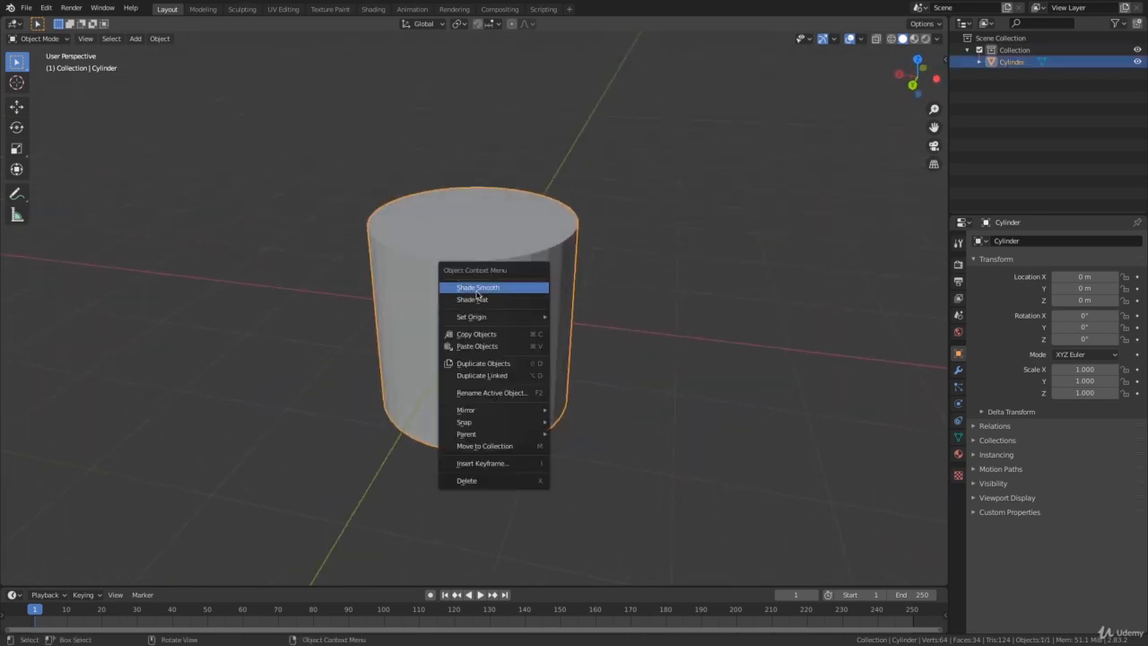
{"action": "left_click", "coordinate": [495, 290]}
{"action": "left_click", "coordinate": [762, 354]}
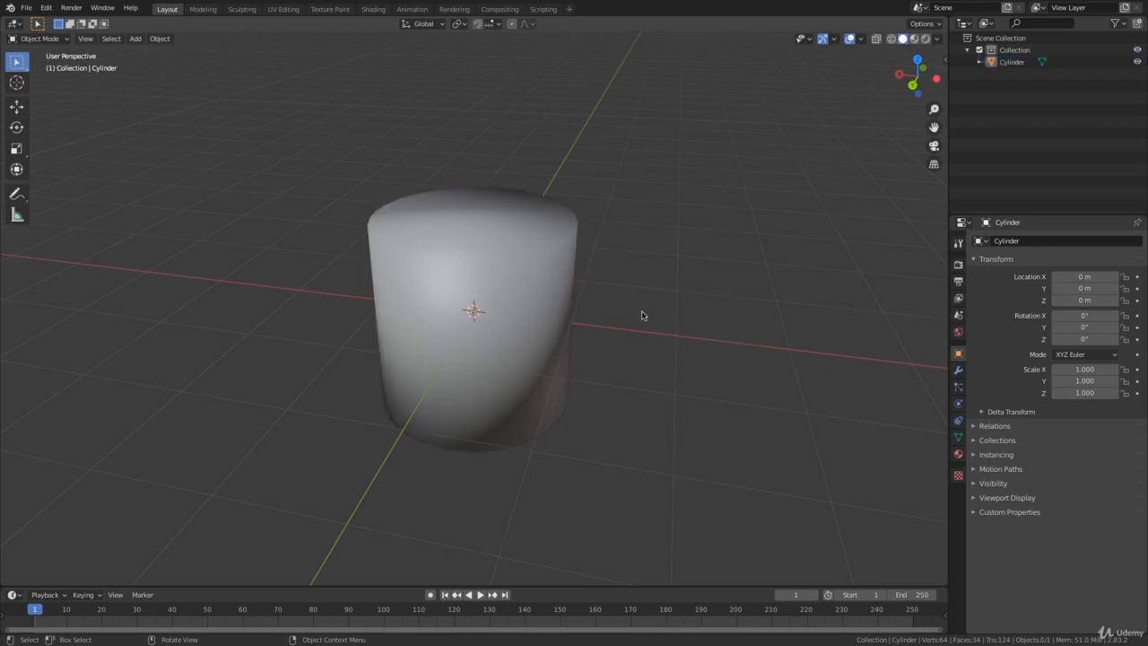
{"action": "middle_click_drag", "start_coordinate": [640, 317], "coordinate": [410, 312]}
{"action": "middle_click_drag", "start_coordinate": [597, 326], "coordinate": [578, 261]}
{"action": "scroll", "coordinate": [579, 261], "scroll_direction": "up", "scroll_amount": 3}
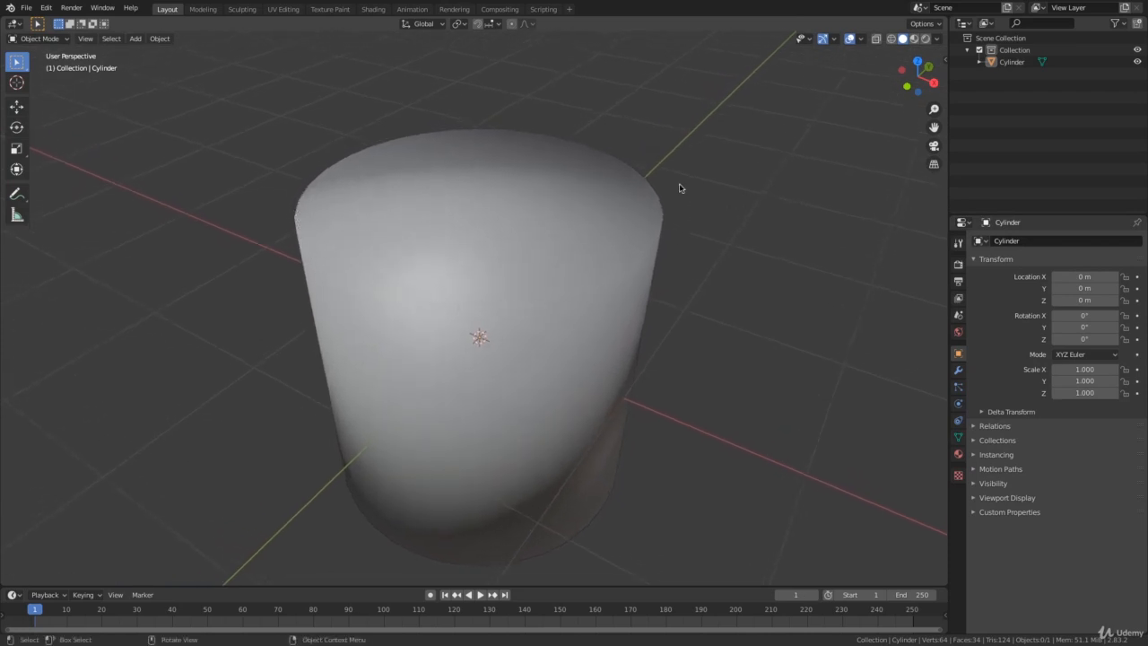
{"action": "middle_click_drag", "start_coordinate": [680, 188], "coordinate": [593, 314]}
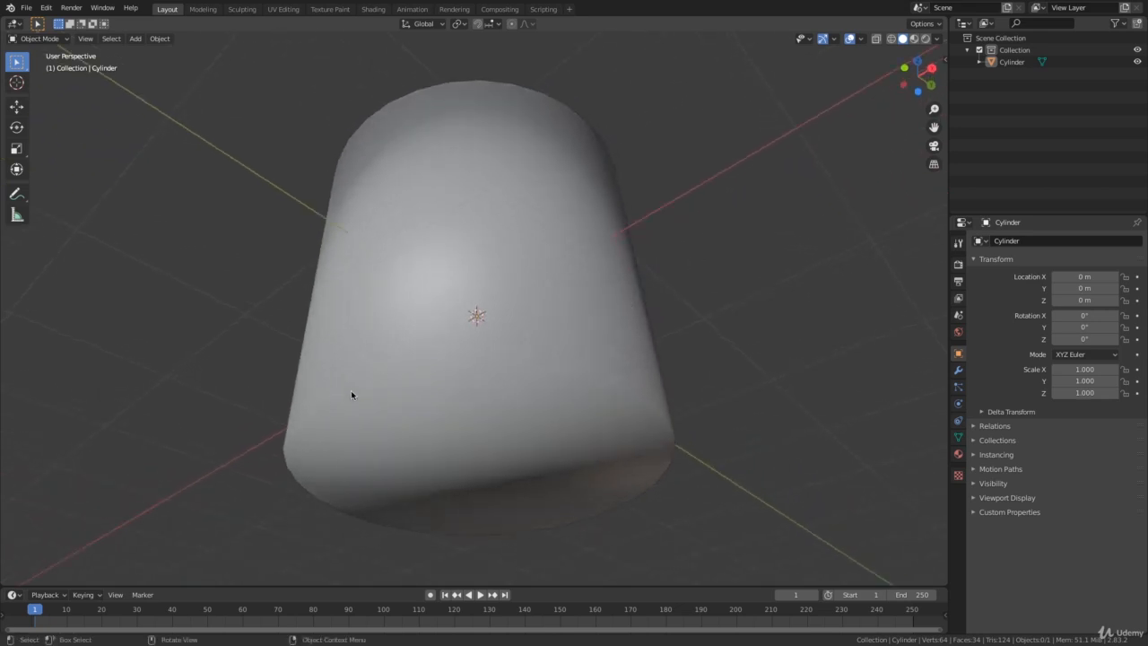
{"action": "middle_click_drag", "start_coordinate": [532, 387], "coordinate": [614, 362]}
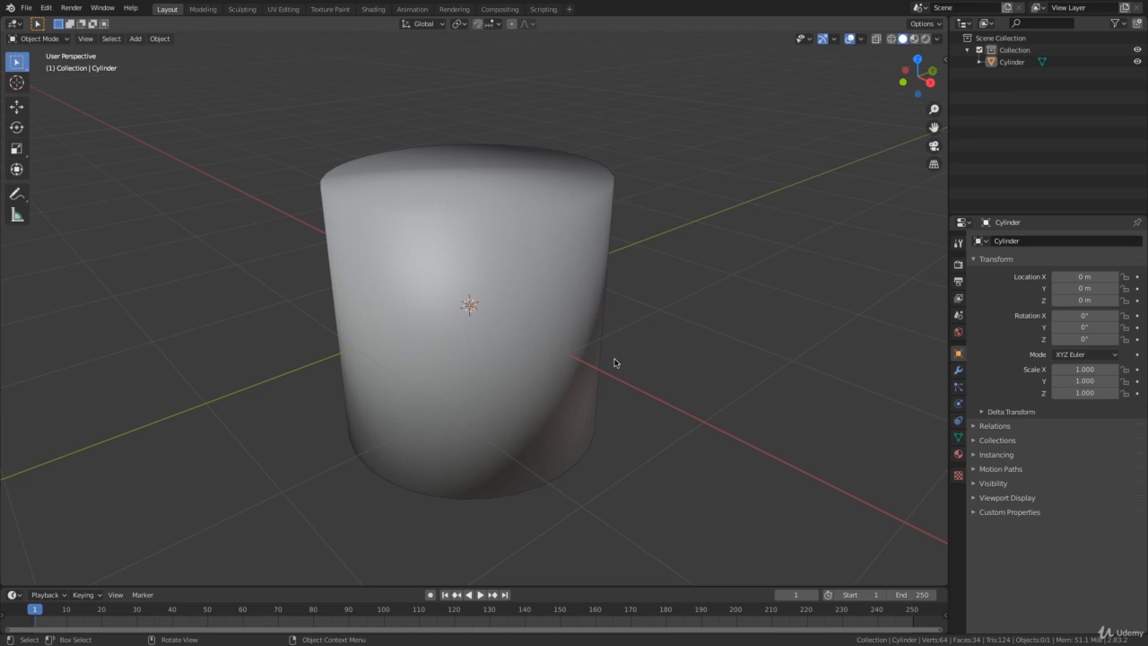
Apply Shade Flat to the whole cylinder and deselect it to check its faceted sides.
{"action": "left_click", "coordinate": [556, 265]}
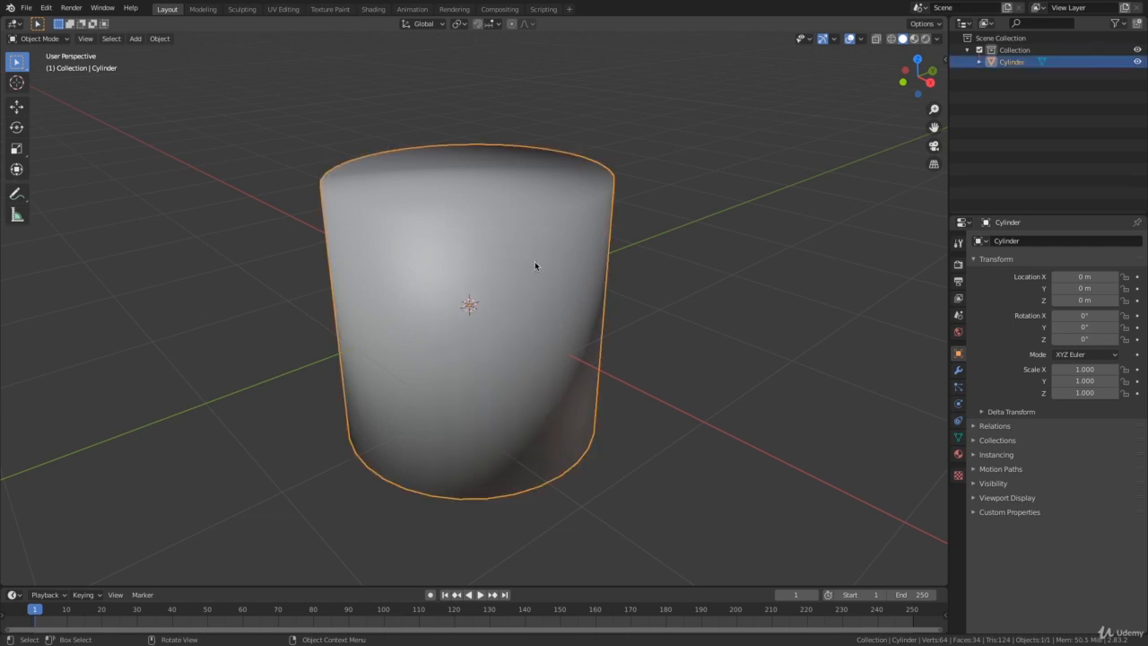
{"action": "right_click", "coordinate": [534, 261]}
{"action": "left_click", "coordinate": [472, 266]}
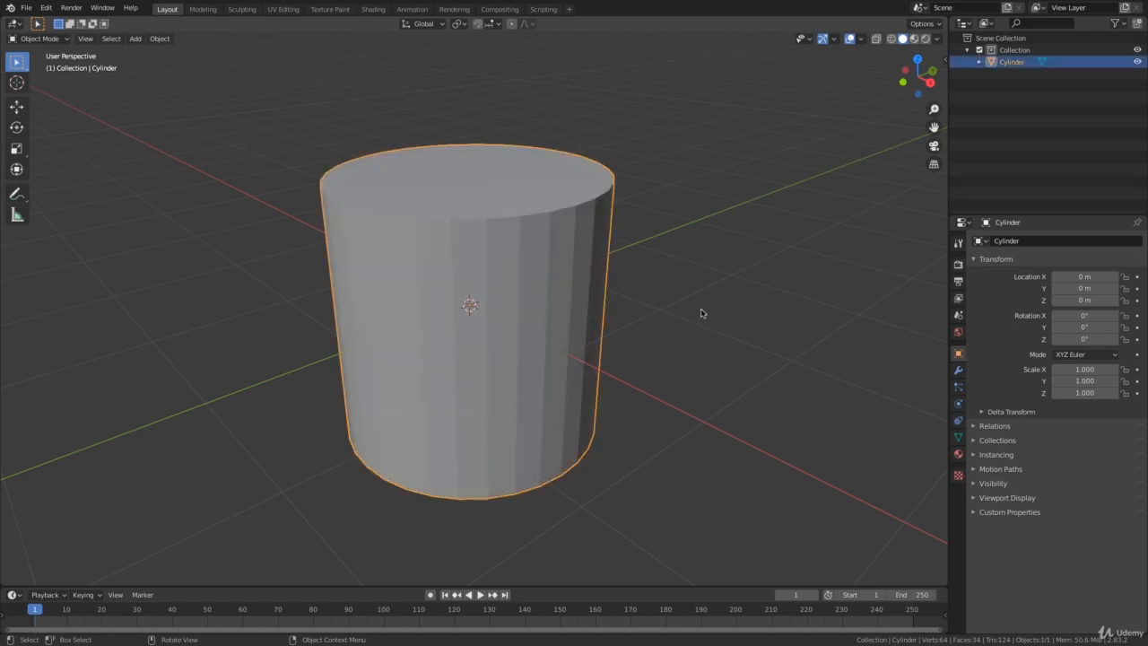
{"action": "left_click", "coordinate": [702, 313]}
{"action": "middle_click_drag", "start_coordinate": [665, 311], "coordinate": [682, 322]}
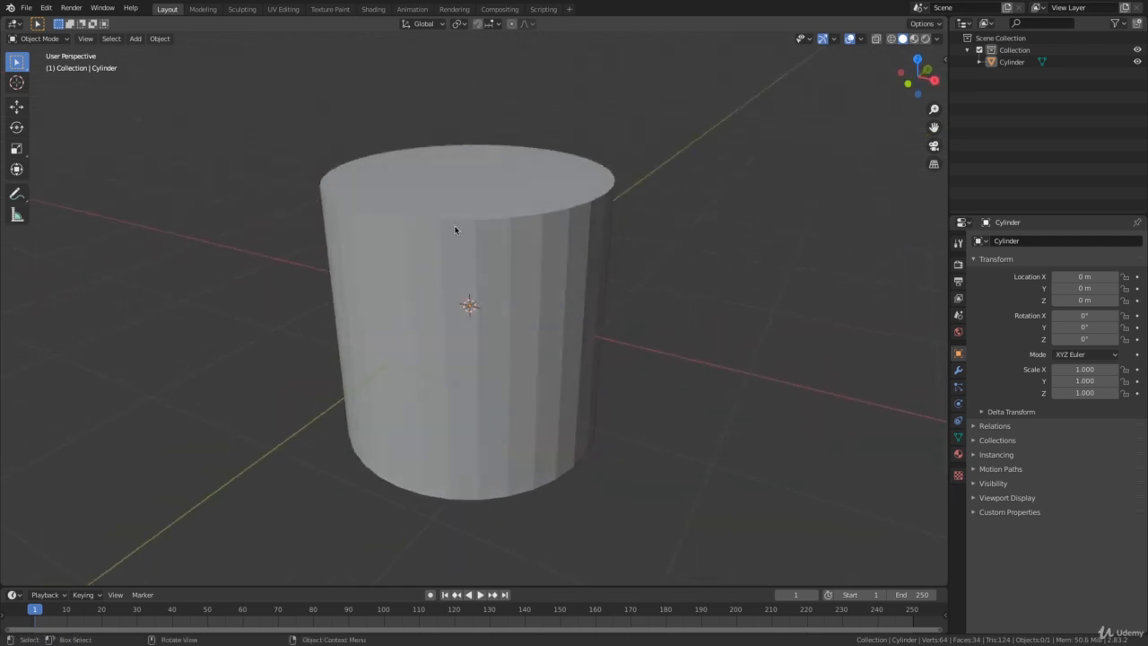
{"action": "middle_click_drag", "start_coordinate": [706, 279], "coordinate": [725, 269]}
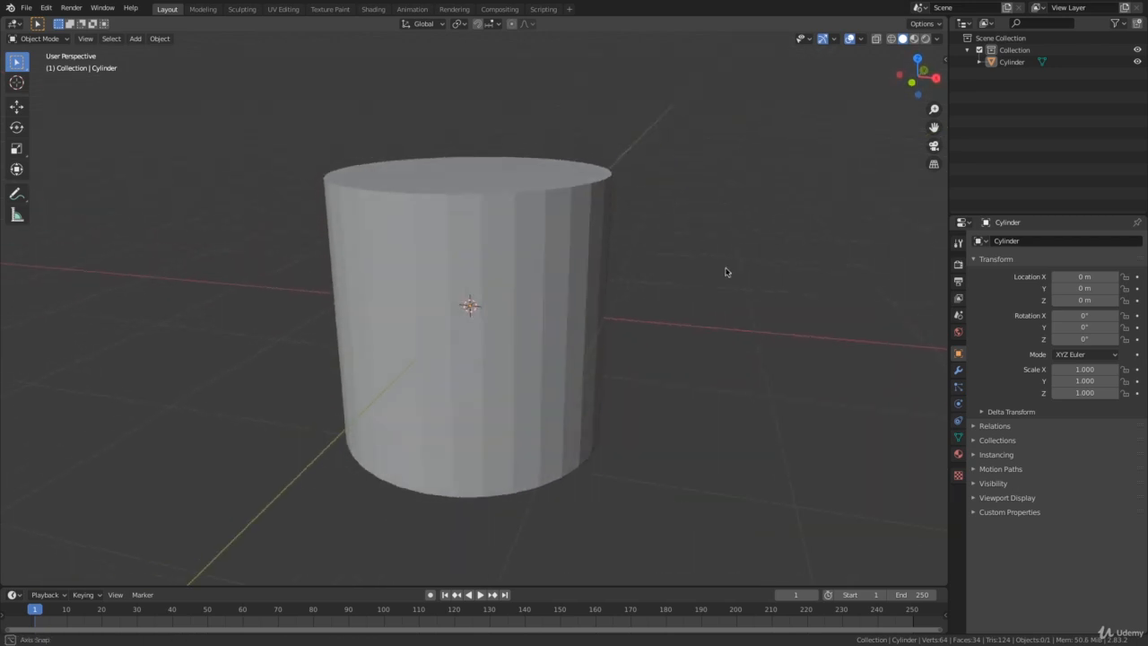
Enter Edit Mode on the cylinder and inspect its side faces and both caps.
{"action": "left_click", "coordinate": [562, 297]}
{"action": "middle_click_drag", "start_coordinate": [657, 308], "coordinate": [643, 299]}
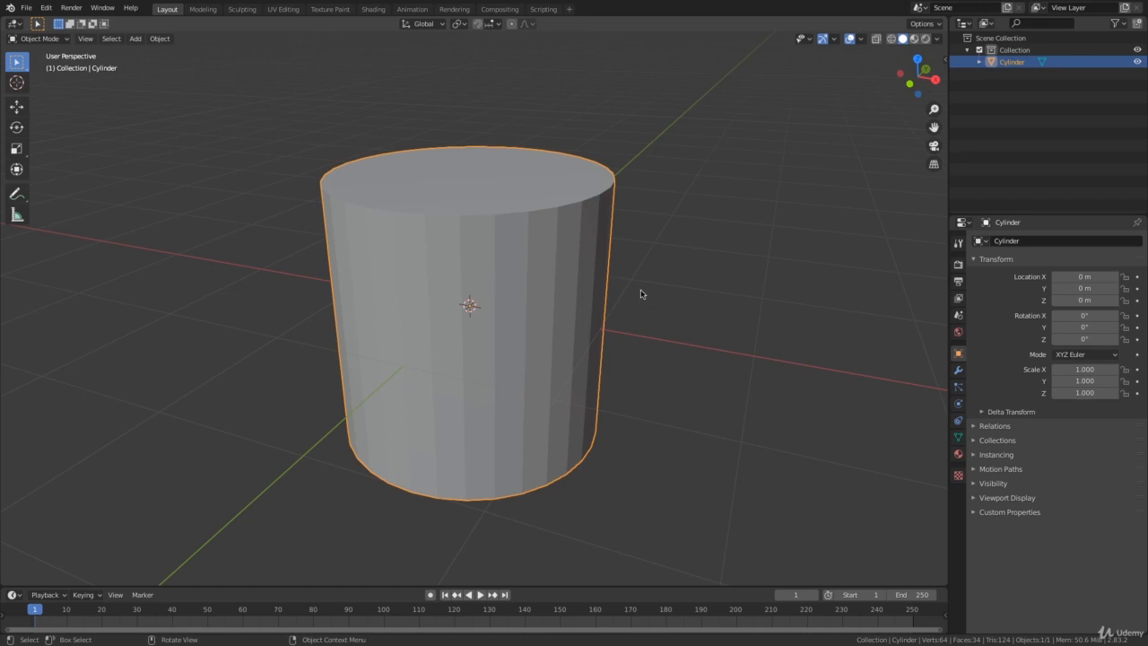
{"action": "key", "text": "Tab"}
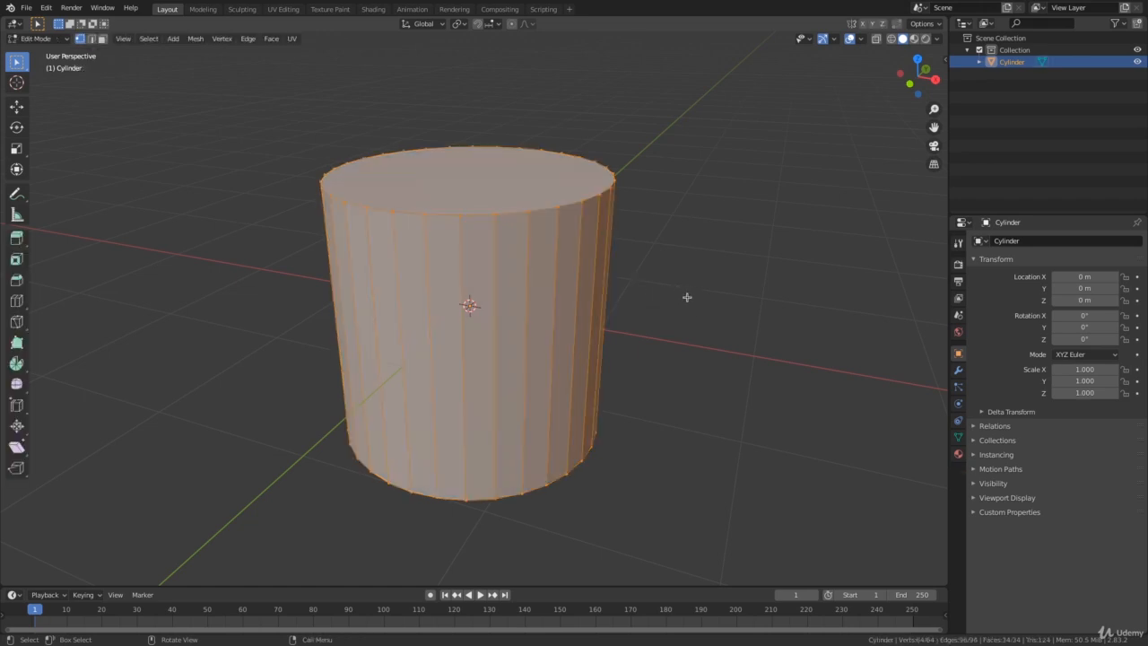
{"action": "middle_click_drag", "start_coordinate": [687, 295], "coordinate": [650, 227]}
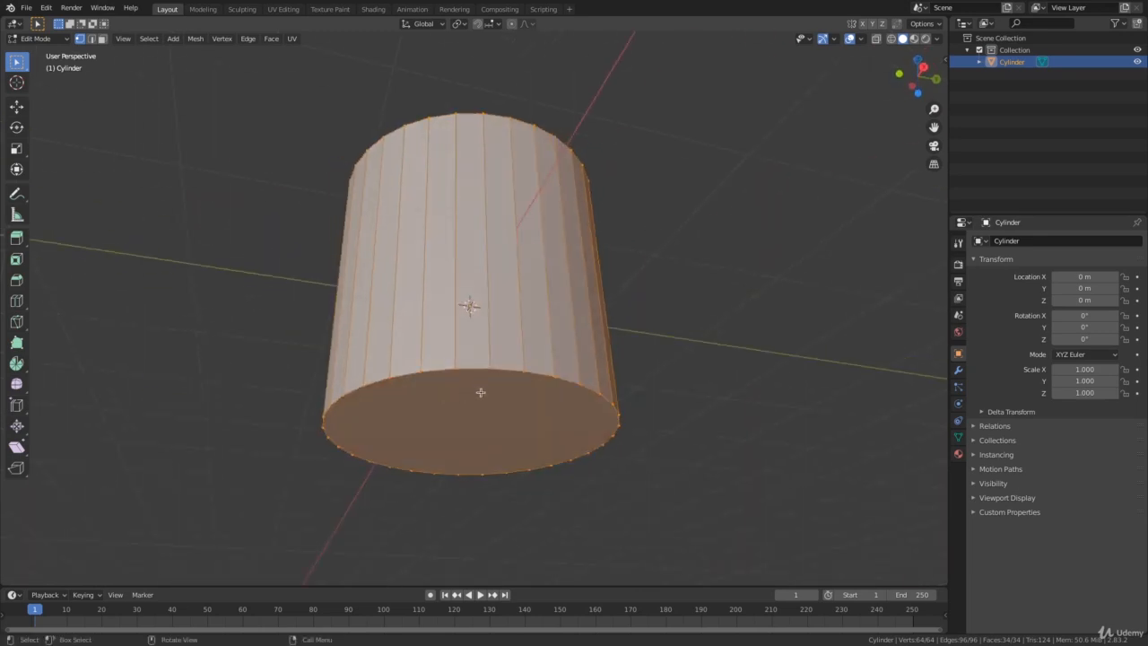
{"action": "middle_click_drag", "start_coordinate": [481, 392], "coordinate": [664, 396]}
{"action": "middle_click_drag", "start_coordinate": [588, 350], "coordinate": [545, 371]}
{"action": "middle_click_drag", "start_coordinate": [633, 349], "coordinate": [691, 300]}
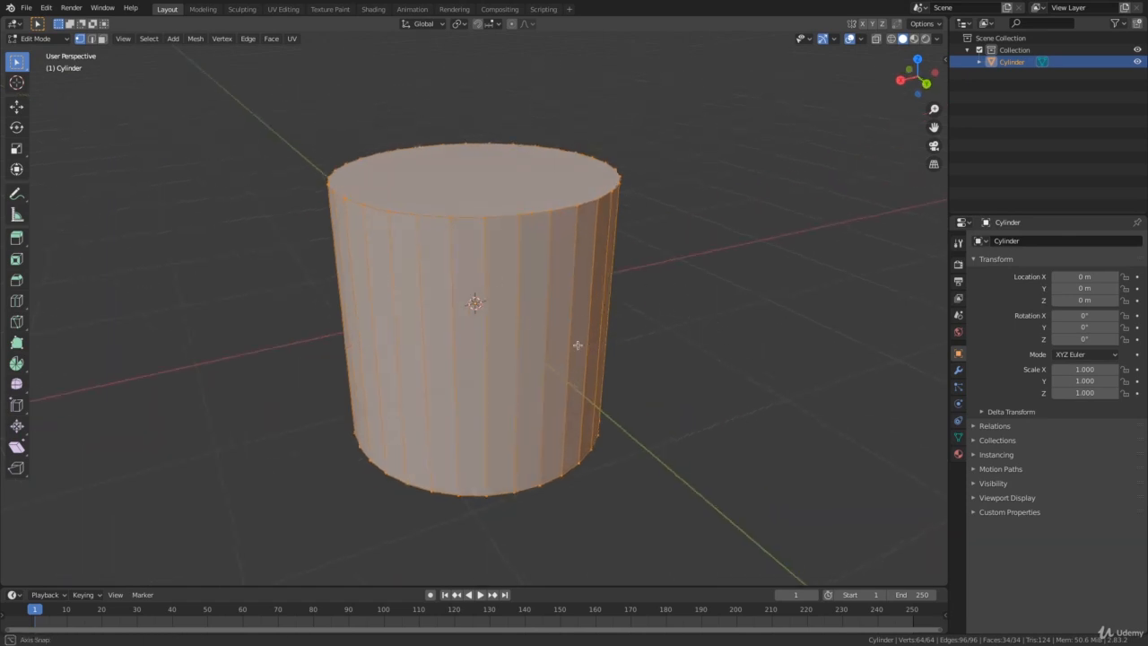
{"action": "middle_click_drag", "start_coordinate": [576, 343], "coordinate": [592, 299]}
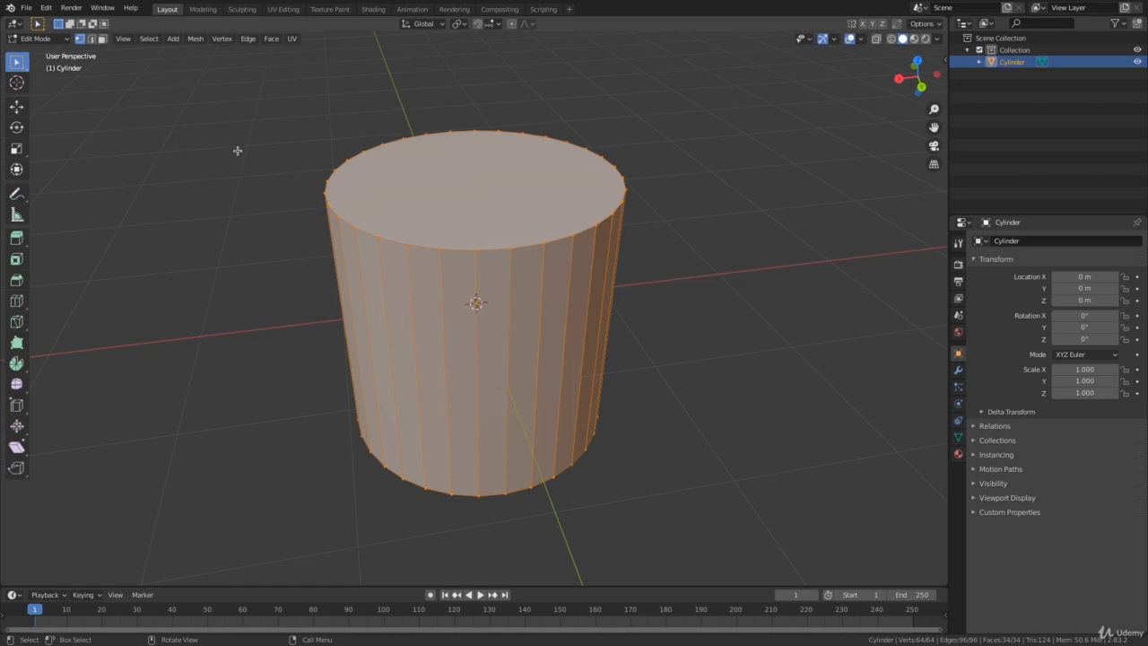
Switch to face selection and remove the cylinder's top and bottom caps from the selection.
{"action": "key", "text": "3"}
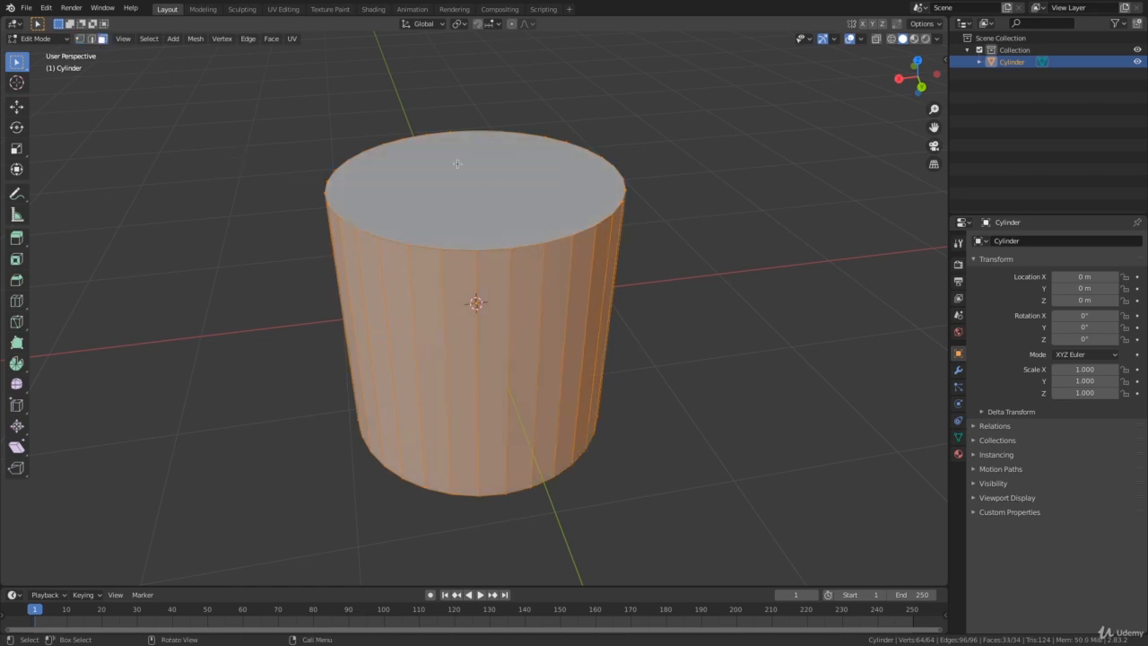
{"action": "middle_click_drag", "start_coordinate": [682, 329], "coordinate": [528, 379]}
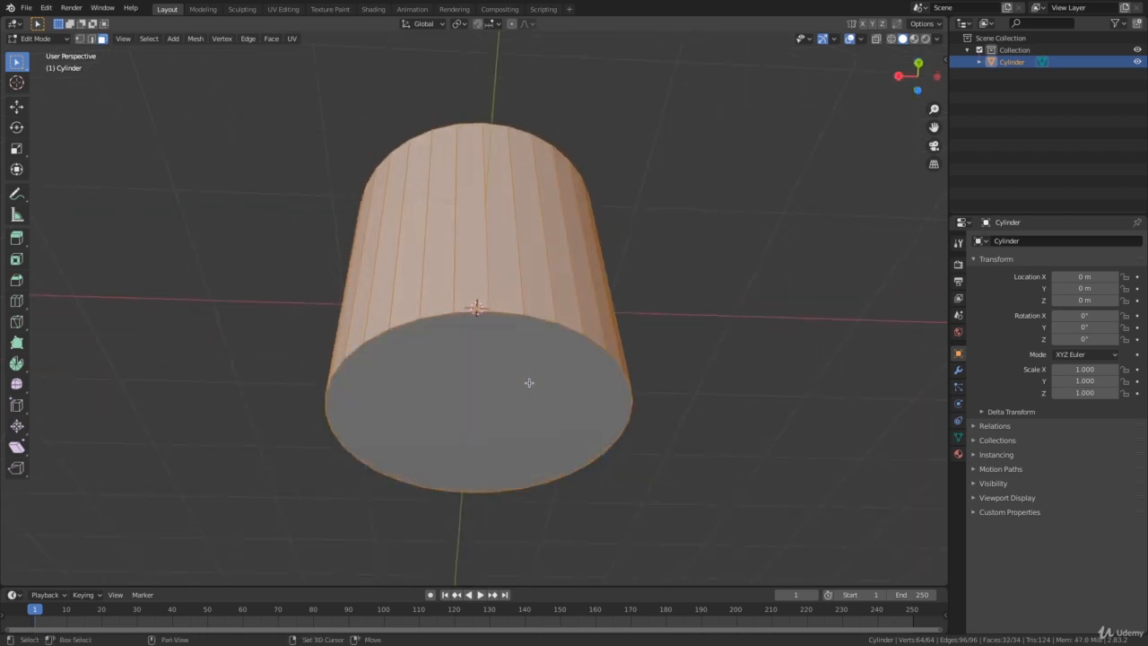
{"action": "middle_click_drag", "start_coordinate": [742, 385], "coordinate": [484, 351]}
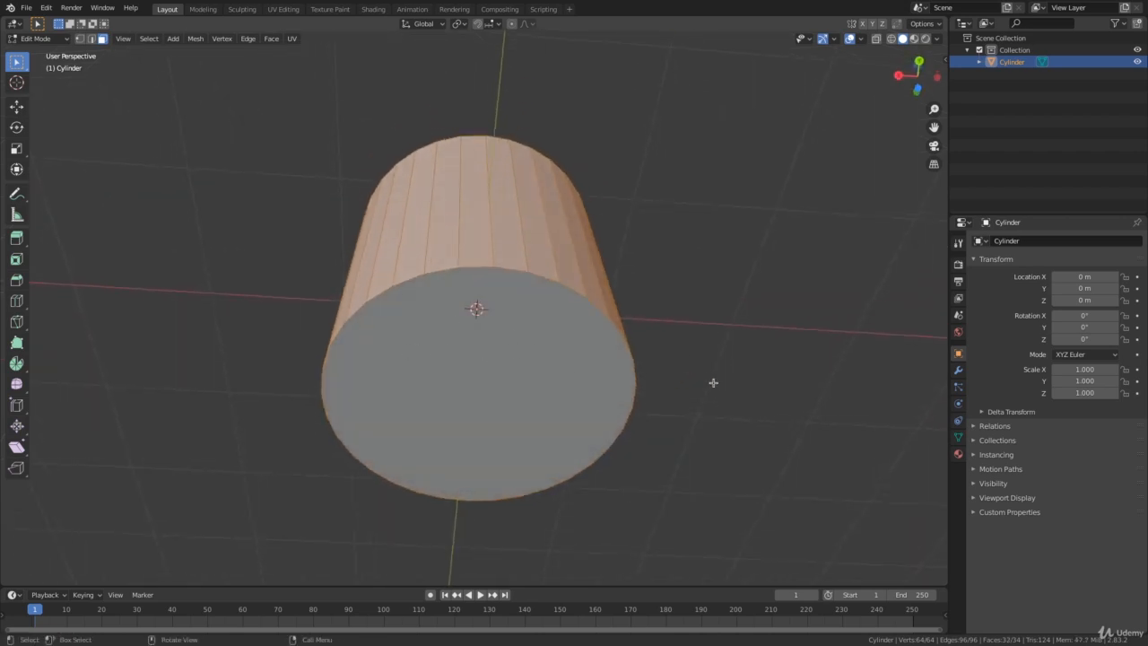
{"action": "middle_click_drag", "start_coordinate": [713, 383], "coordinate": [749, 287]}
Clear the selection and box-select the cylinder's side faces all the way around, adding more faces from successive view angles.
{"action": "left_click", "coordinate": [728, 312]}
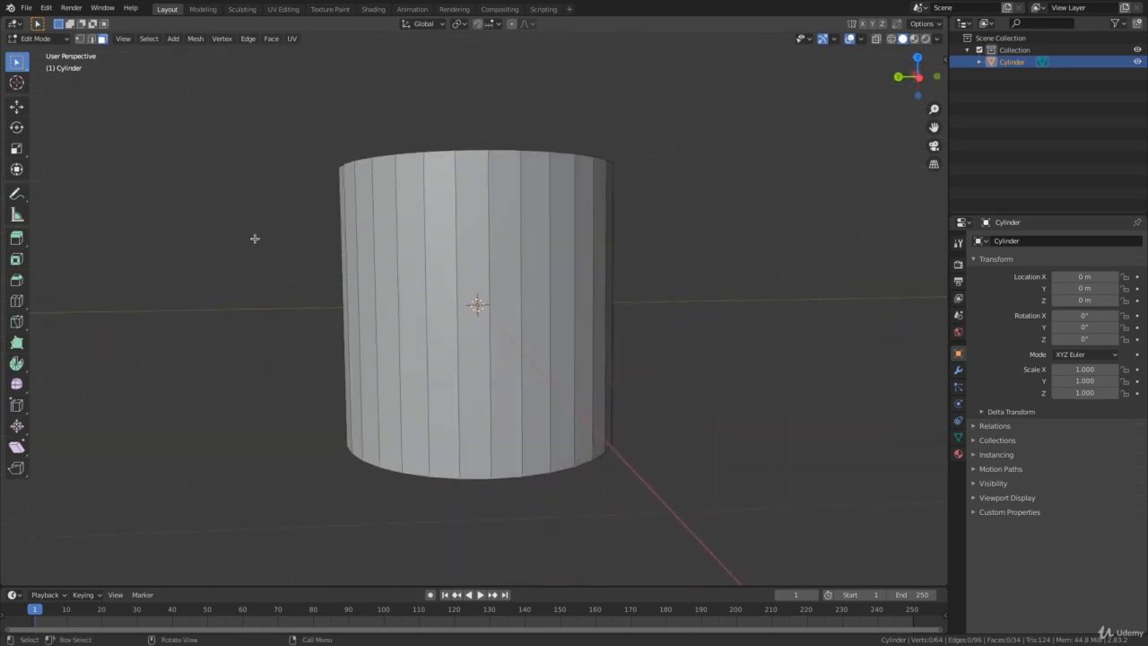
{"action": "left_click_drag", "start_coordinate": [254, 238], "coordinate": [719, 369]}
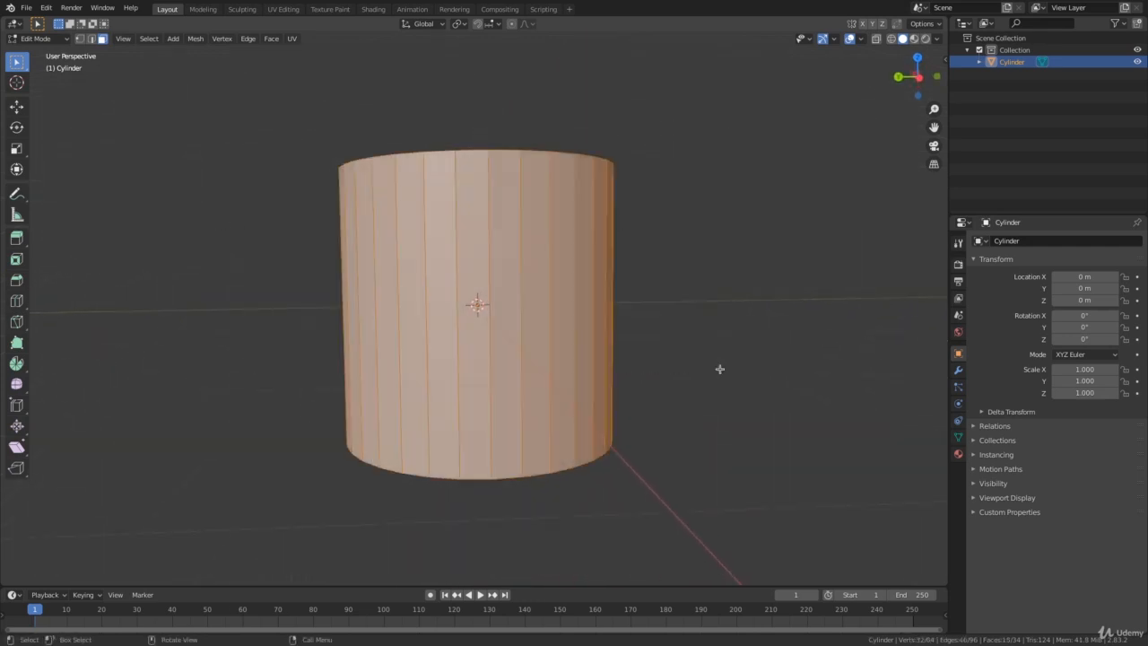
{"action": "middle_click_drag", "start_coordinate": [763, 320], "coordinate": [620, 341]}
{"action": "left_click_drag", "start_coordinate": [360, 278], "coordinate": [514, 354]}
{"action": "middle_click_drag", "start_coordinate": [649, 354], "coordinate": [610, 338]}
{"action": "left_click_drag", "start_coordinate": [414, 267], "coordinate": [563, 330], "text": "shift"}
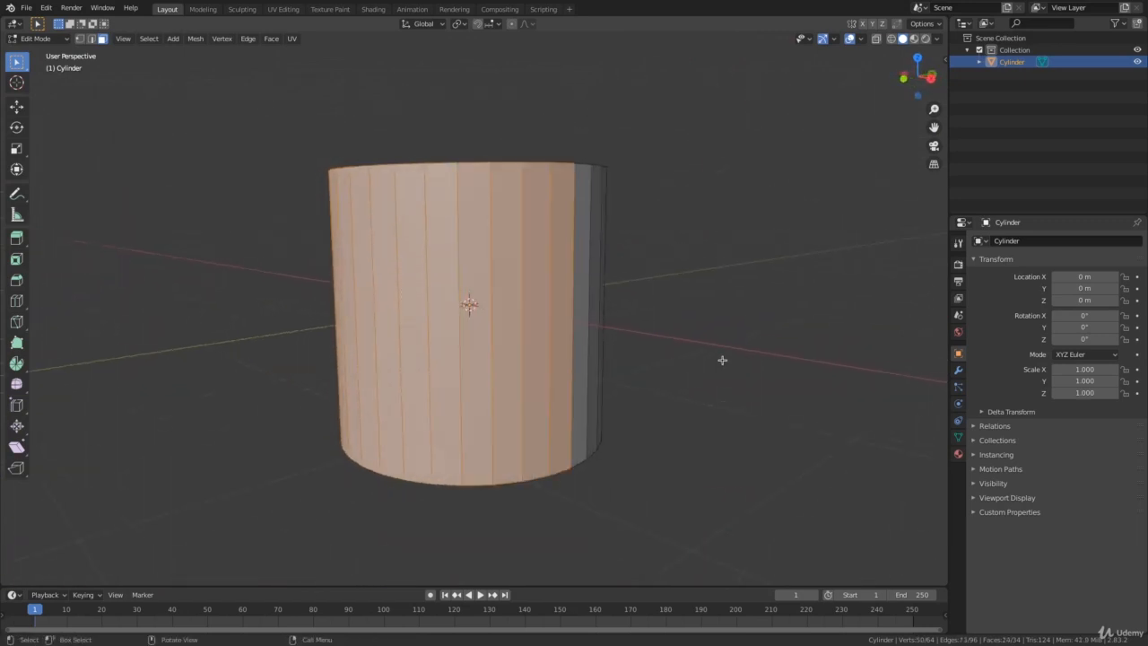
{"action": "middle_click_drag", "start_coordinate": [722, 359], "coordinate": [508, 317]}
{"action": "left_click_drag", "start_coordinate": [371, 259], "coordinate": [558, 339], "text": "shift"}
{"action": "middle_click_drag", "start_coordinate": [733, 361], "coordinate": [515, 323]}
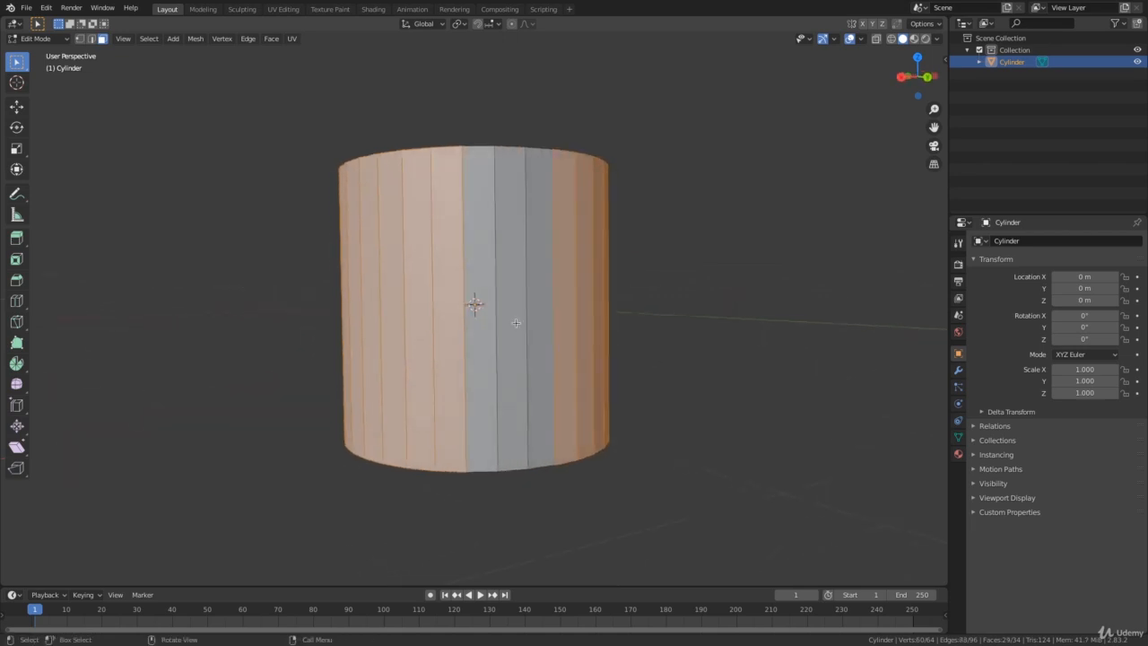
{"action": "left_click_drag", "start_coordinate": [432, 249], "coordinate": [576, 341], "text": "shift"}
{"action": "middle_click_drag", "start_coordinate": [753, 364], "coordinate": [682, 394]}
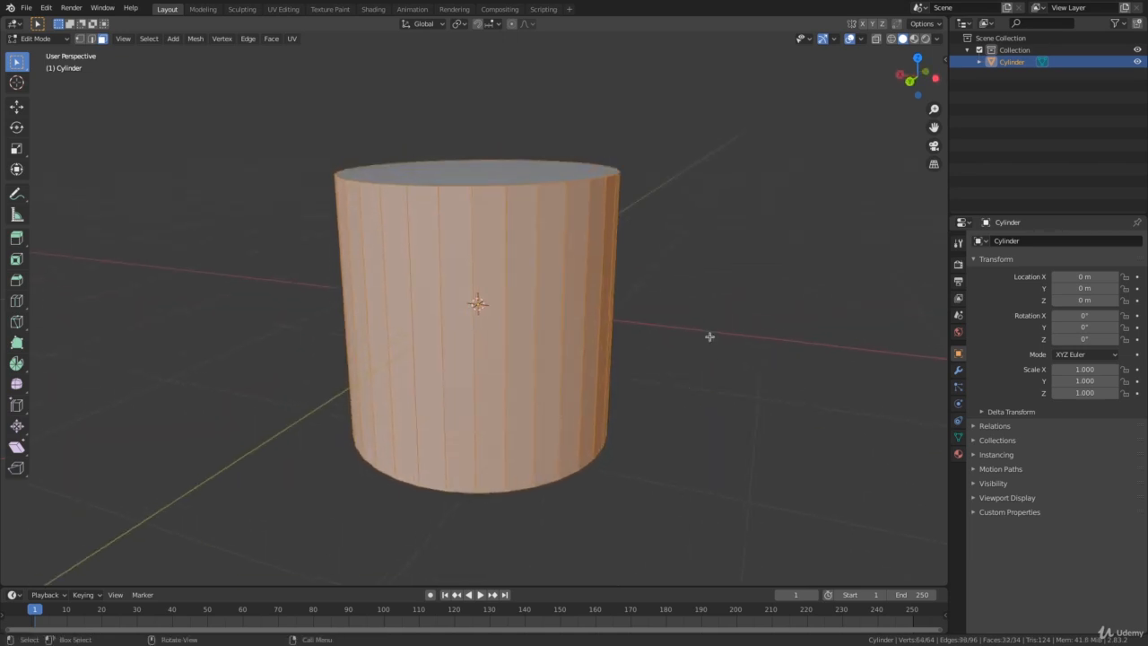
Deselect all of the cylinder's faces and turn on X-ray display.
{"action": "key", "text": "alt+a"}
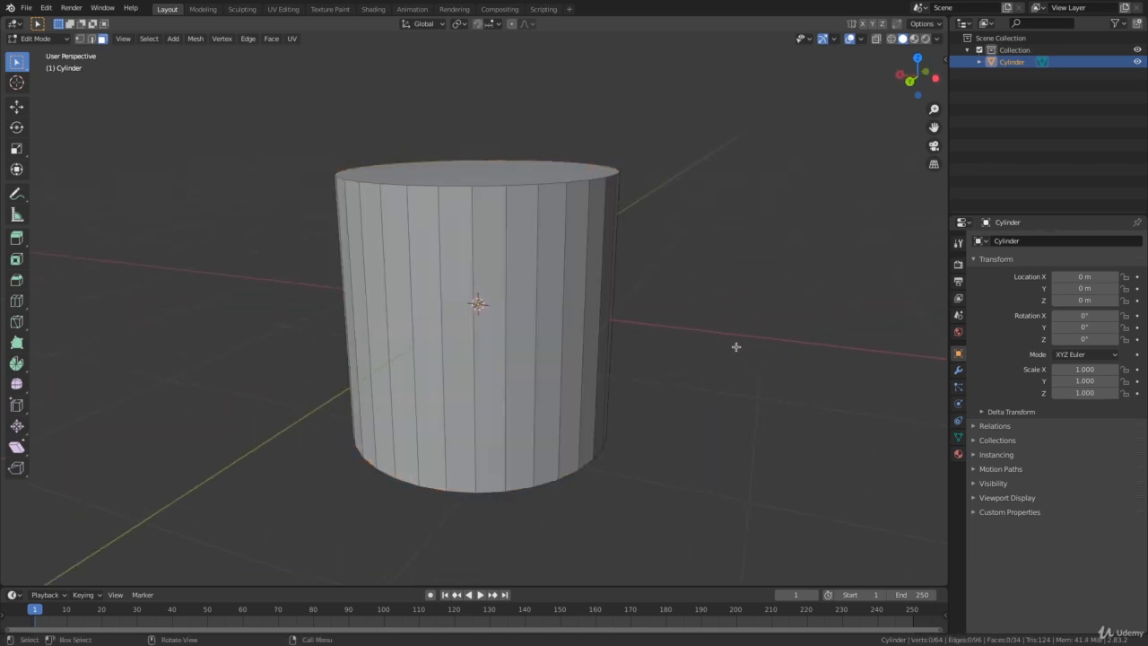
{"action": "left_click", "coordinate": [876, 42]}
{"action": "middle_click_drag", "start_coordinate": [789, 253], "coordinate": [791, 222]}
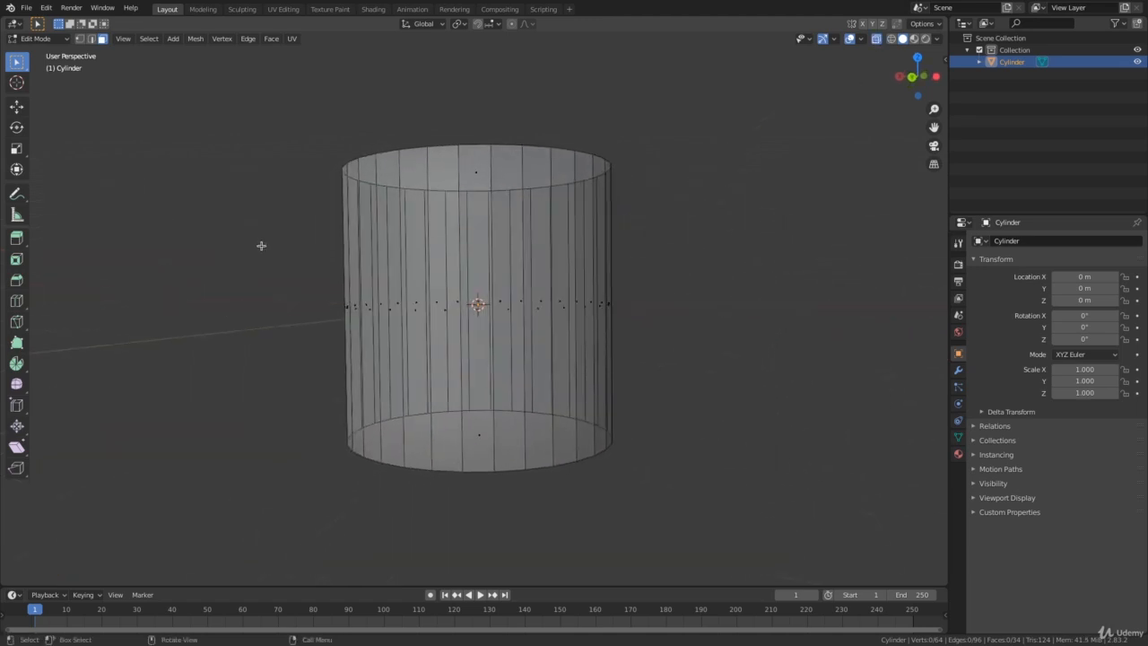
Box-select the middle band of the see-through cylinder to capture every side face without the caps.
{"action": "left_click_drag", "start_coordinate": [263, 245], "coordinate": [734, 365]}
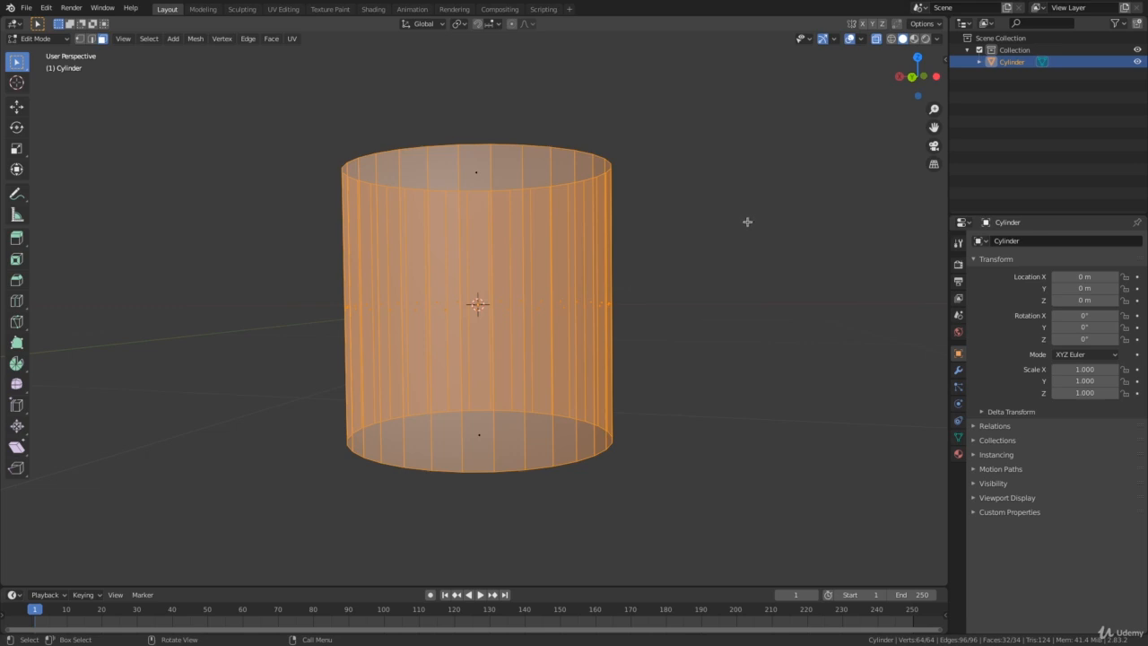
{"action": "middle_click_drag", "start_coordinate": [748, 225], "coordinate": [630, 236]}
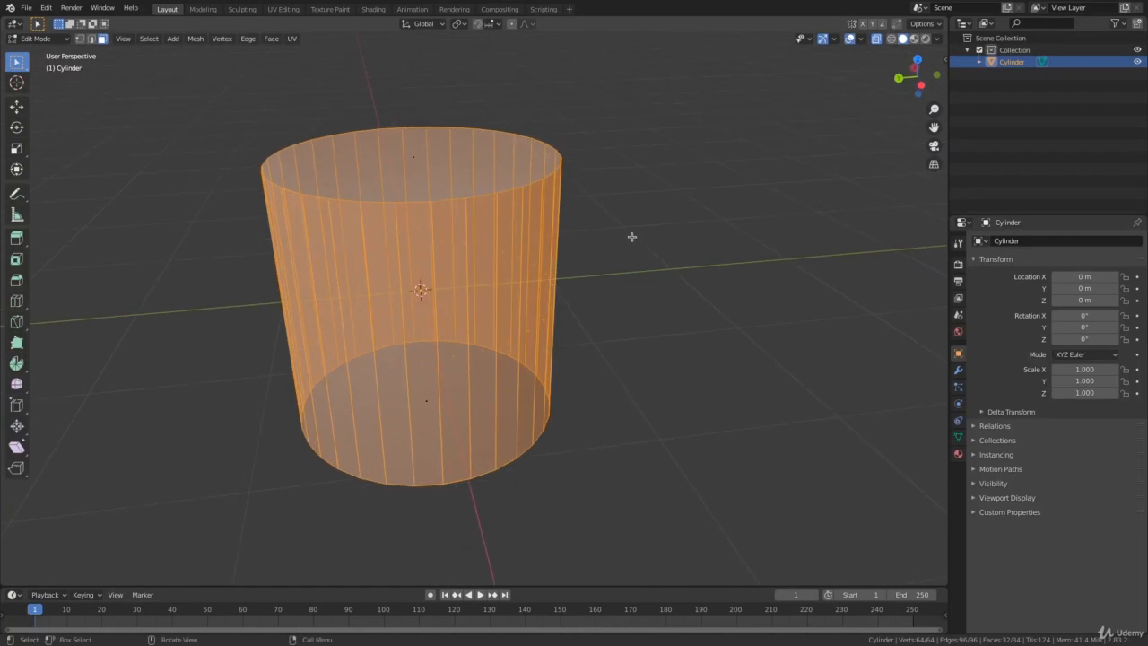
Turn off X-ray display and clear the cylinder's face selection.
{"action": "left_click", "coordinate": [877, 41]}
{"action": "middle_click_drag", "start_coordinate": [755, 163], "coordinate": [720, 247]}
{"action": "left_click", "coordinate": [704, 236]}
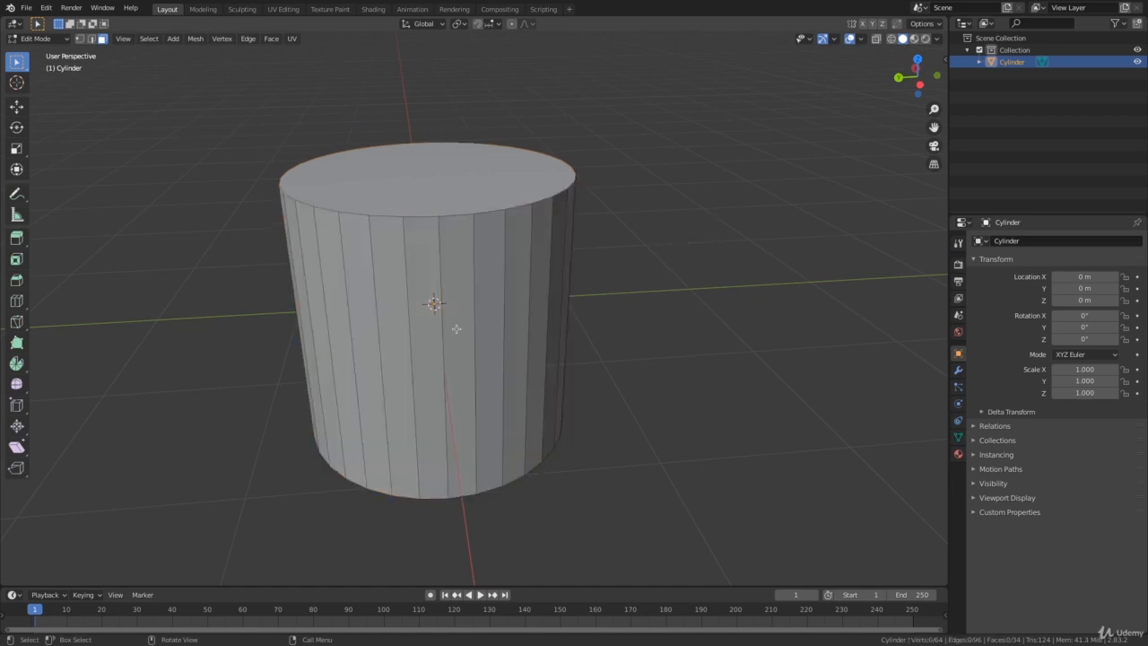
Select the side faces all the way around the cylinder with successive shortest-path picks, leaving both caps out.
{"action": "middle_click_drag", "start_coordinate": [582, 336], "coordinate": [532, 313]}
{"action": "left_click", "coordinate": [538, 313], "text": "ctrl"}
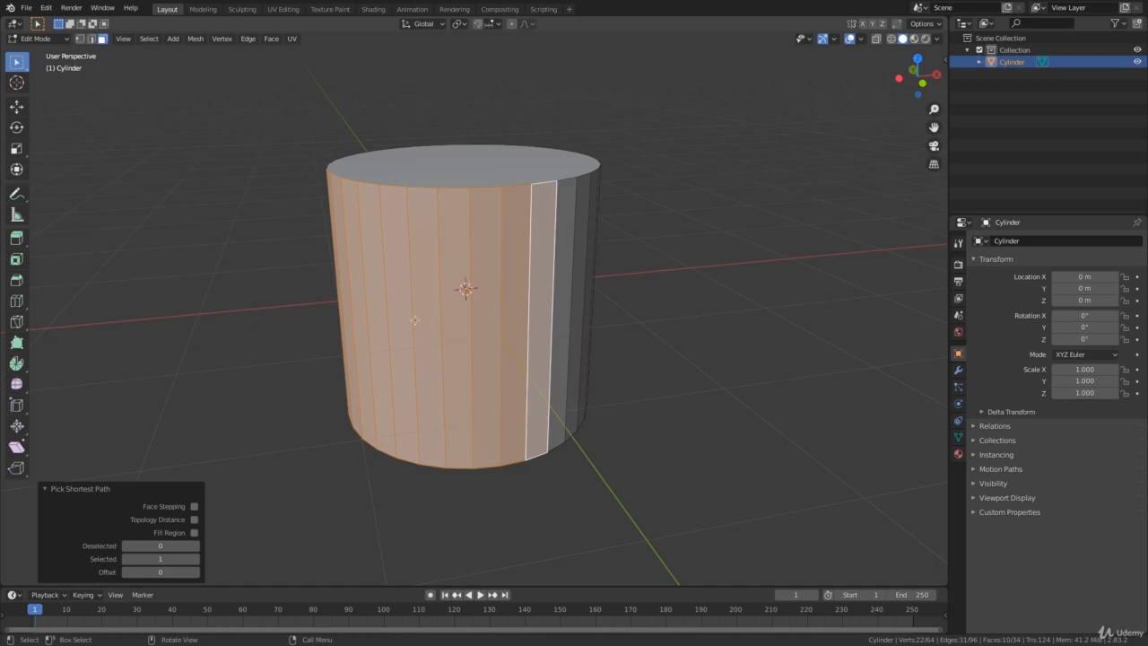
{"action": "middle_click_drag", "start_coordinate": [514, 350], "coordinate": [479, 343]}
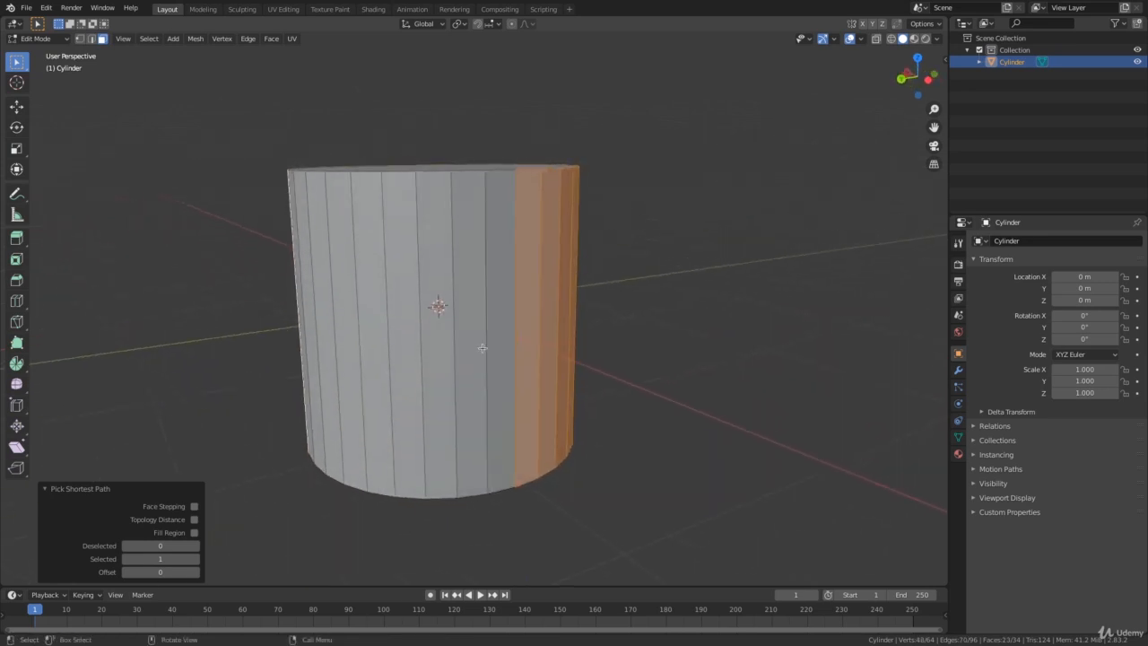
{"action": "key", "text": "a"}
{"action": "middle_click_drag", "start_coordinate": [649, 355], "coordinate": [330, 310]}
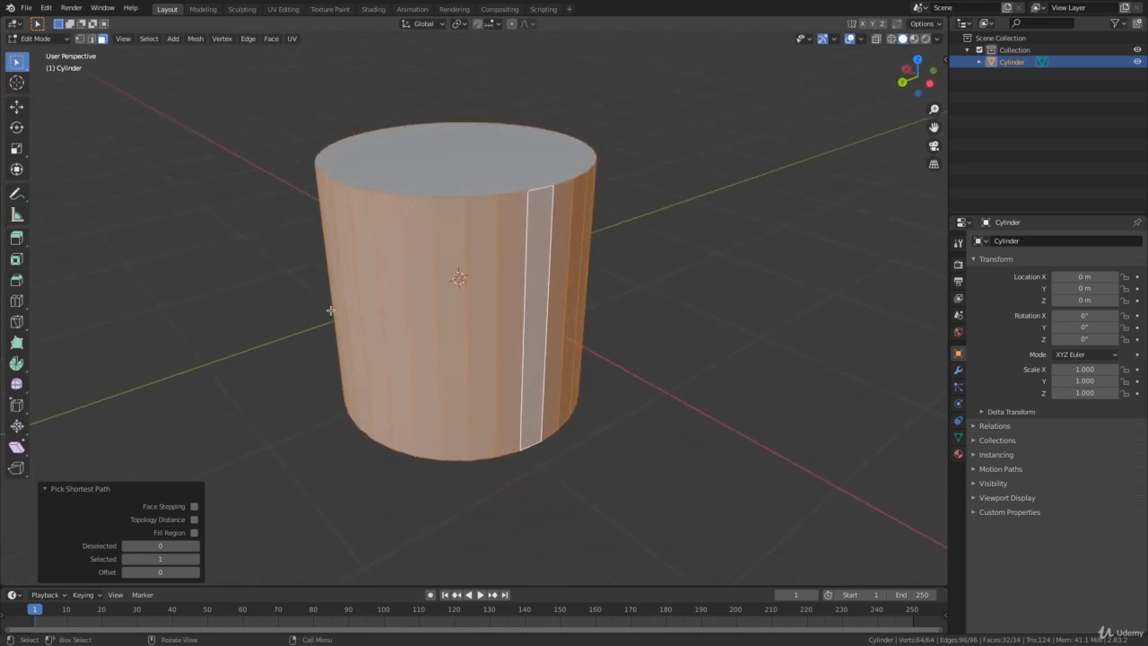
Apply Shade Smooth to the selected side faces and return to Object Mode with the cylinder deselected.
{"action": "right_click", "coordinate": [513, 296]}
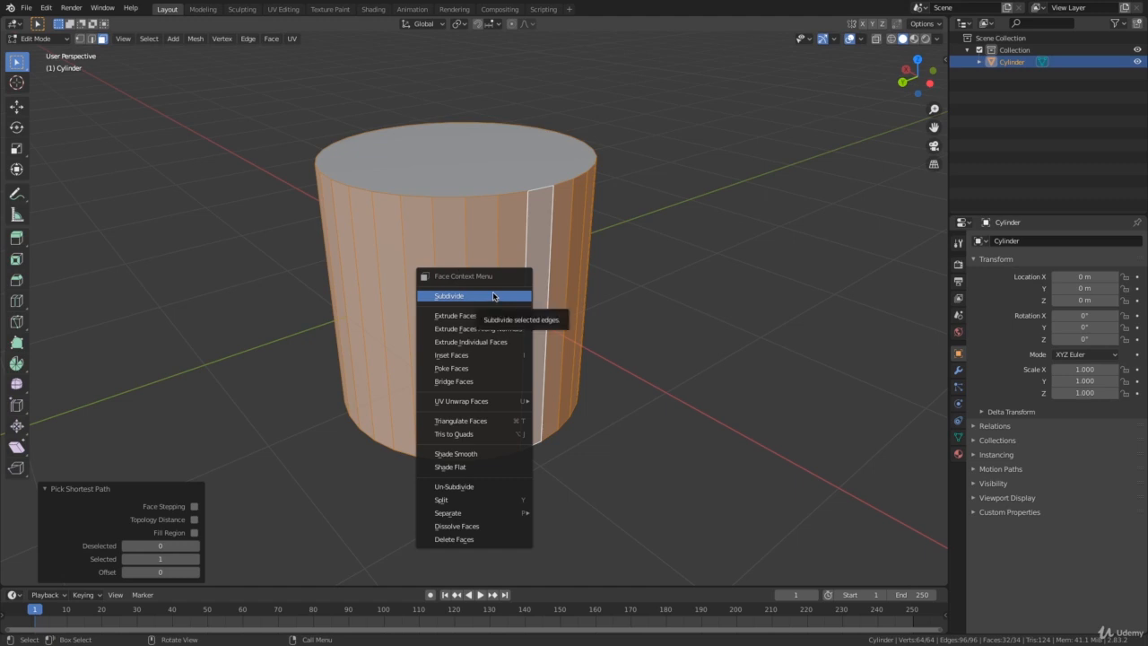
{"action": "left_click", "coordinate": [489, 453]}
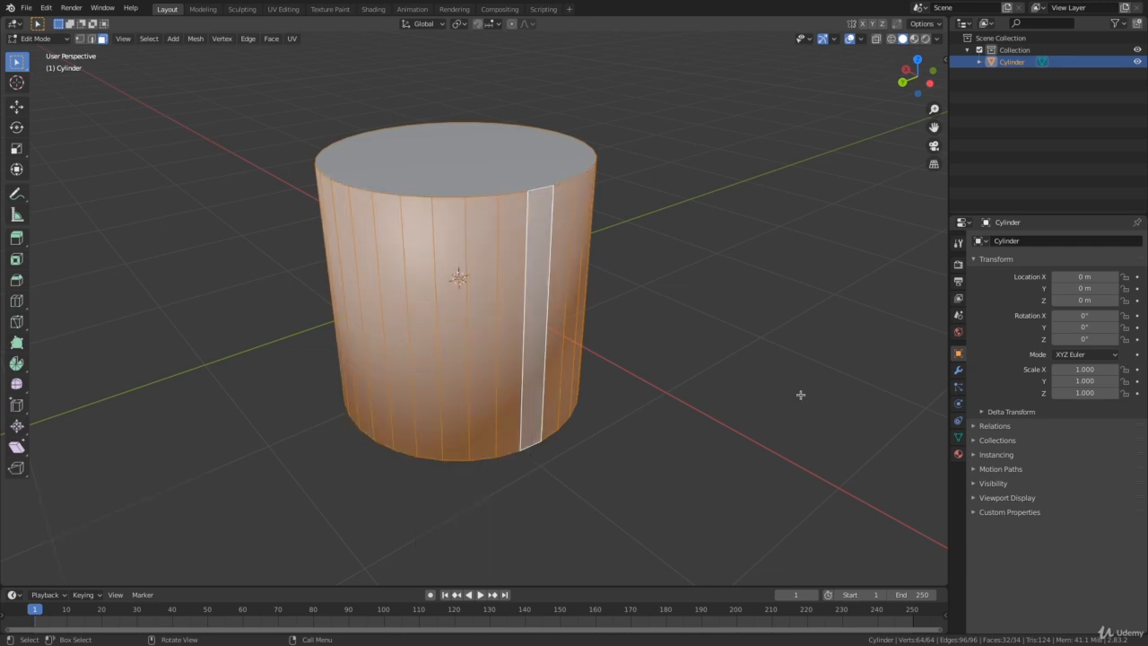
{"action": "left_click", "coordinate": [710, 348]}
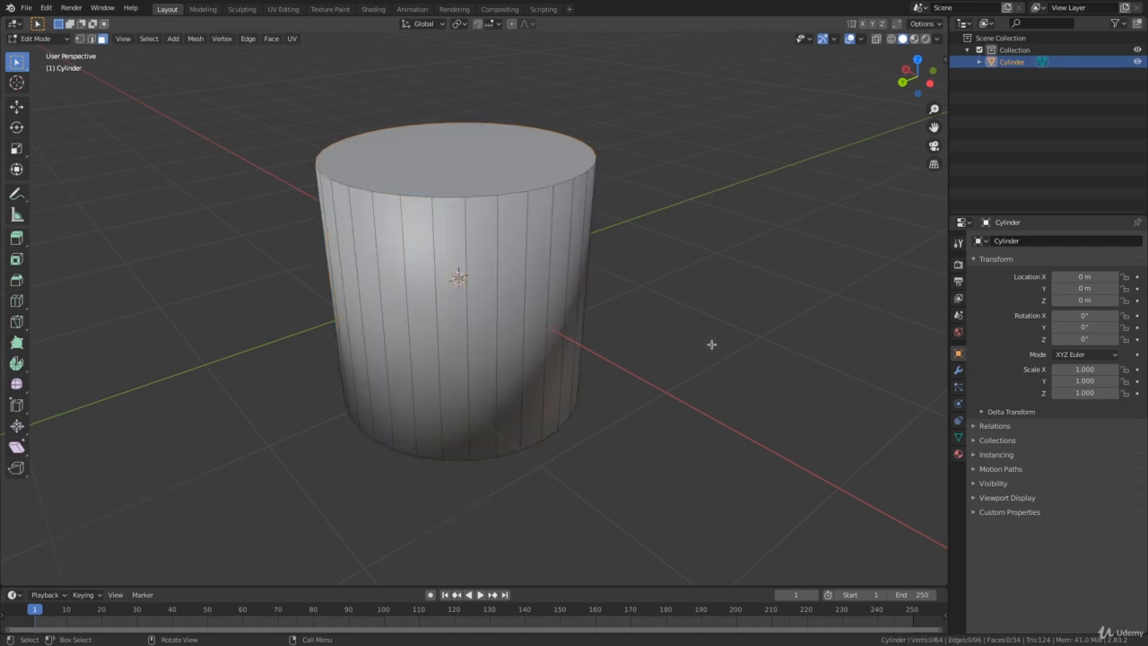
{"action": "key", "text": "Tab"}
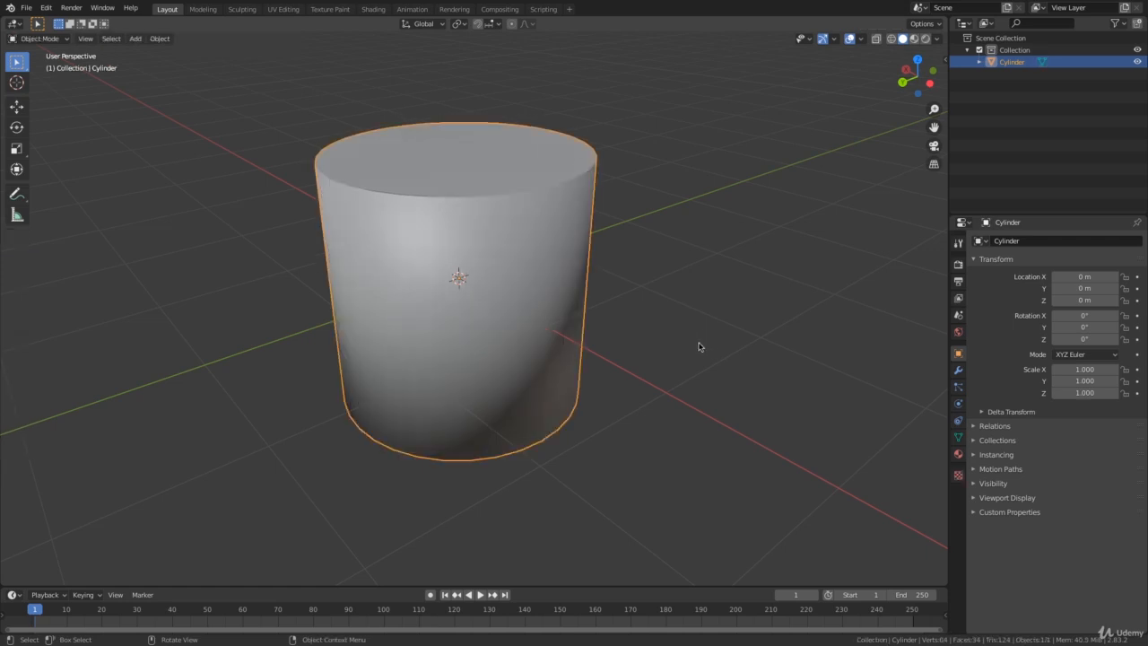
{"action": "left_click", "coordinate": [710, 345]}
Examine the shading of the cylinder's side and both caps from above, below and around.
{"action": "middle_click_drag", "start_coordinate": [712, 285], "coordinate": [707, 260]}
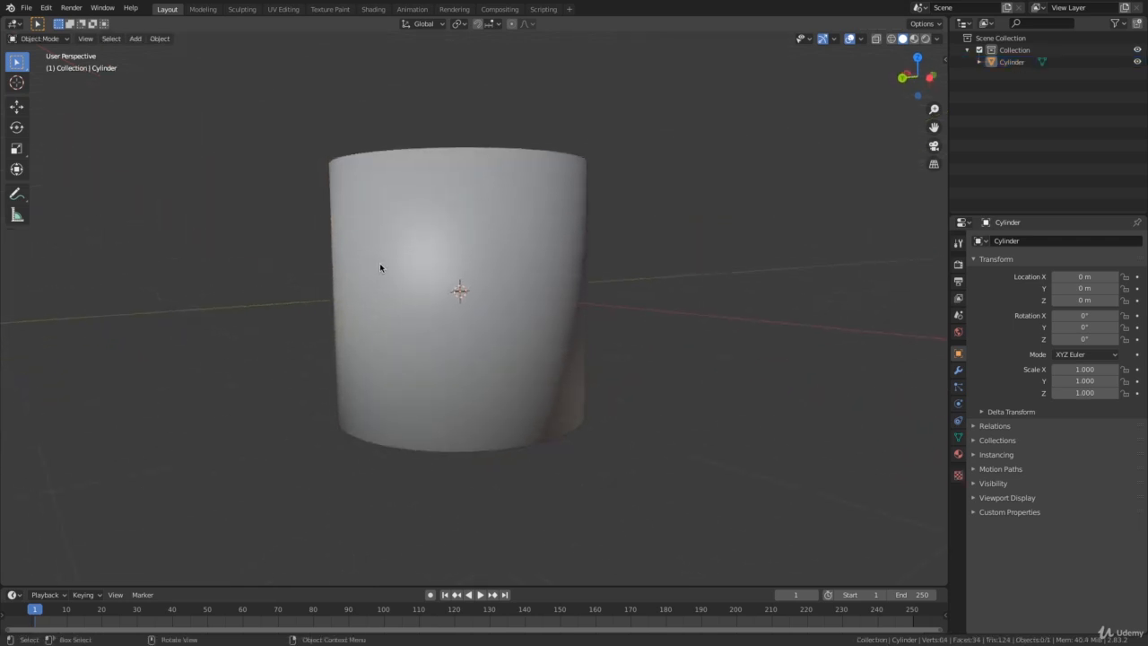
{"action": "middle_click_drag", "start_coordinate": [655, 296], "coordinate": [694, 325]}
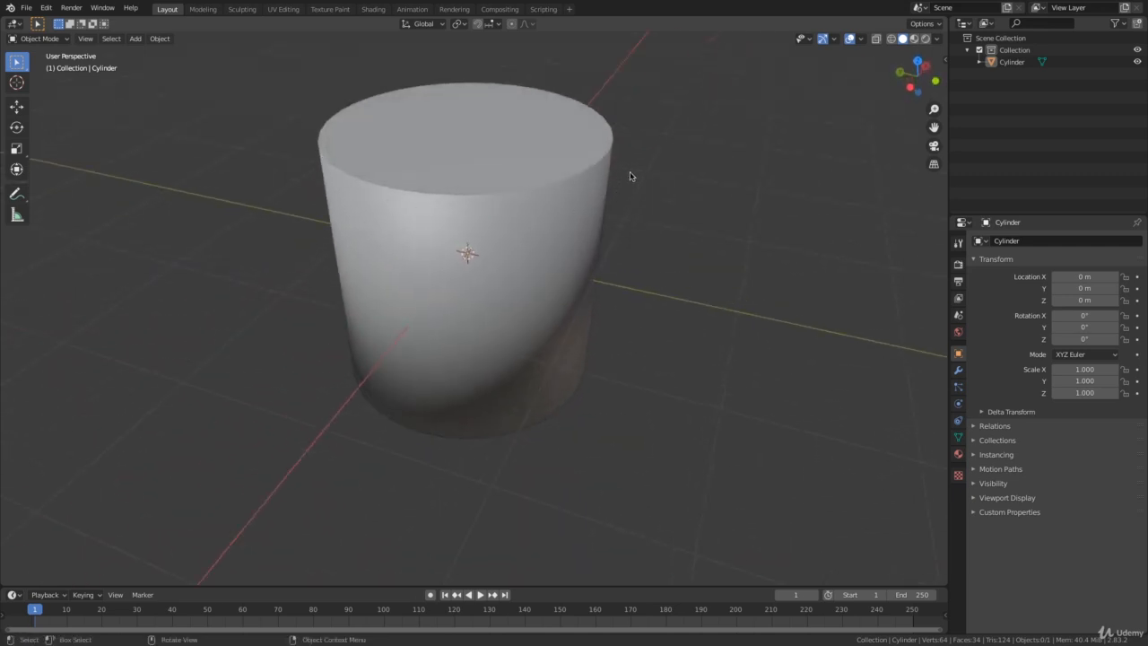
{"action": "middle_click_drag", "start_coordinate": [629, 175], "coordinate": [710, 236]}
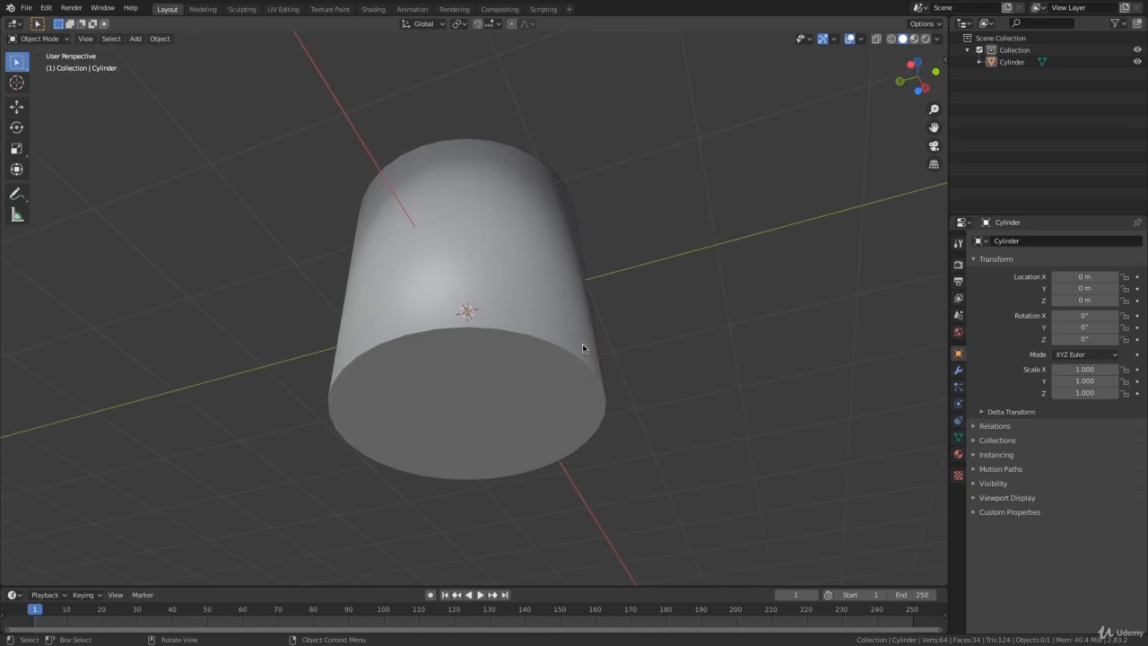
{"action": "middle_click_drag", "start_coordinate": [701, 399], "coordinate": [702, 433]}
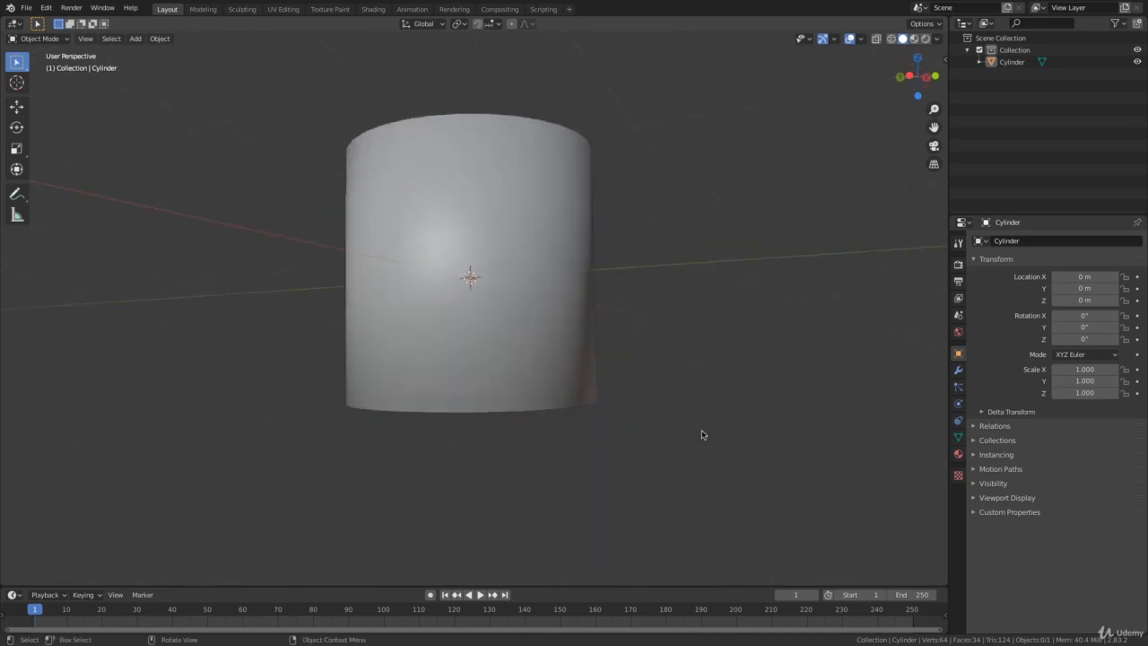
{"action": "middle_click_drag", "start_coordinate": [666, 379], "coordinate": [640, 402]}
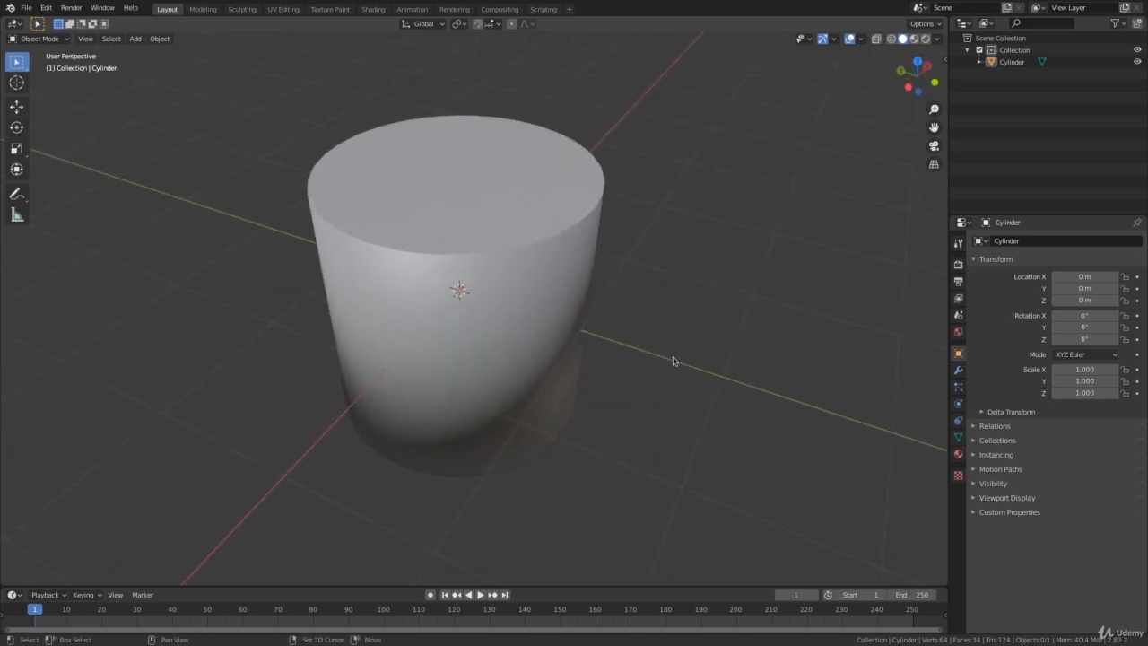
{"action": "middle_click_drag", "start_coordinate": [673, 359], "coordinate": [655, 341]}
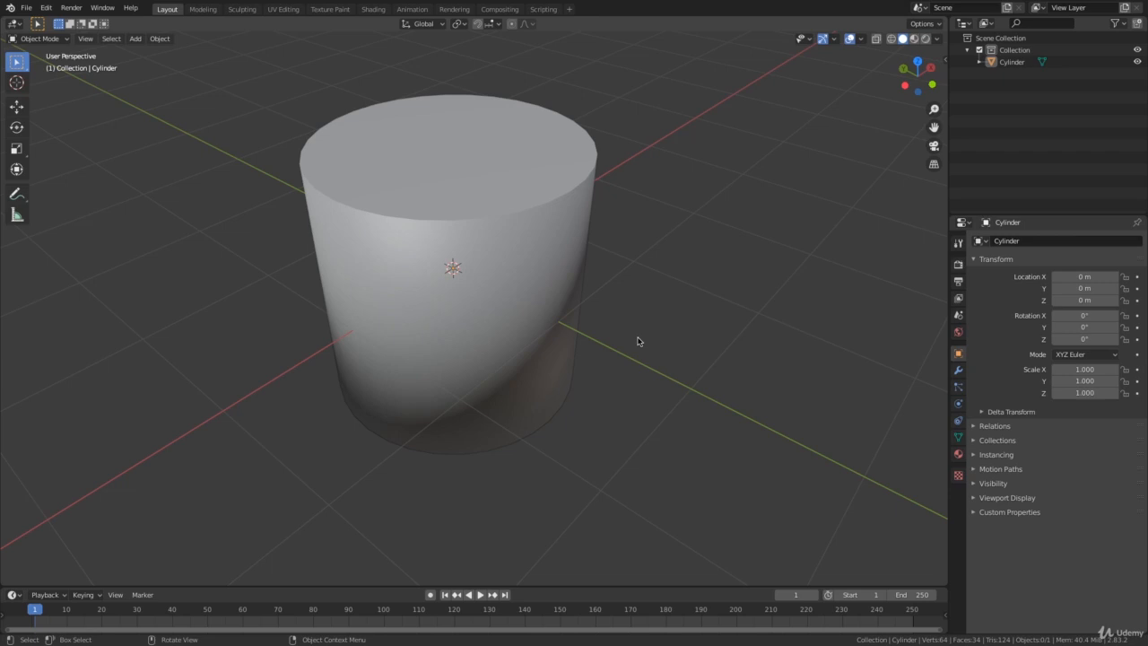
{"action": "middle_click_drag", "start_coordinate": [637, 341], "coordinate": [496, 291]}
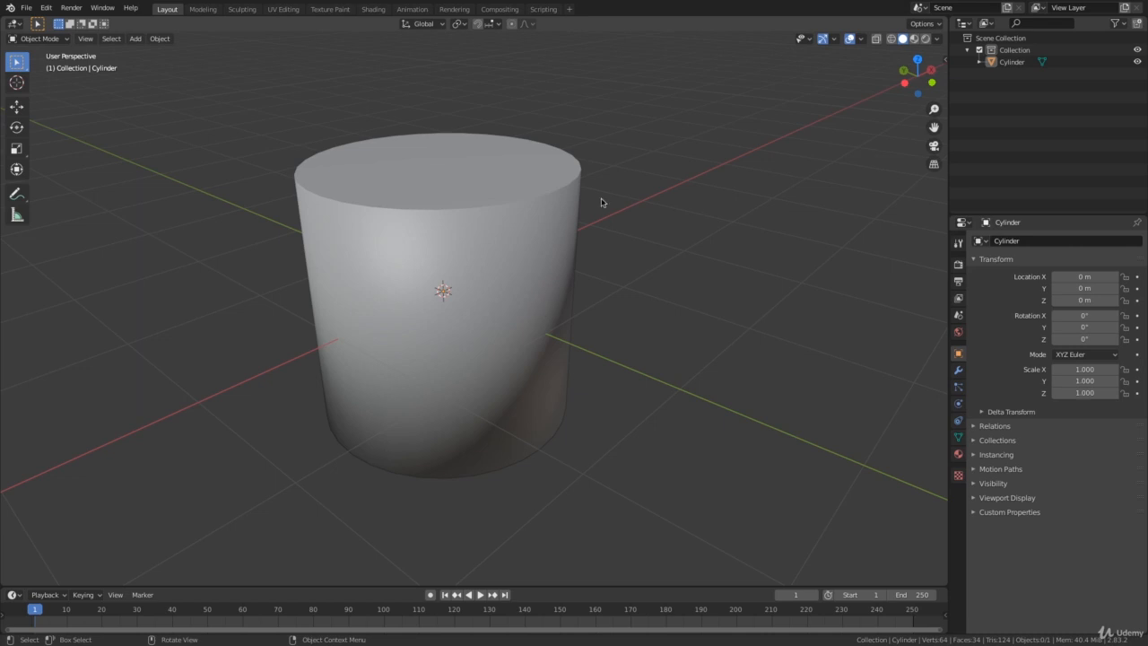
{"action": "middle_click_drag", "start_coordinate": [604, 267], "coordinate": [648, 292]}
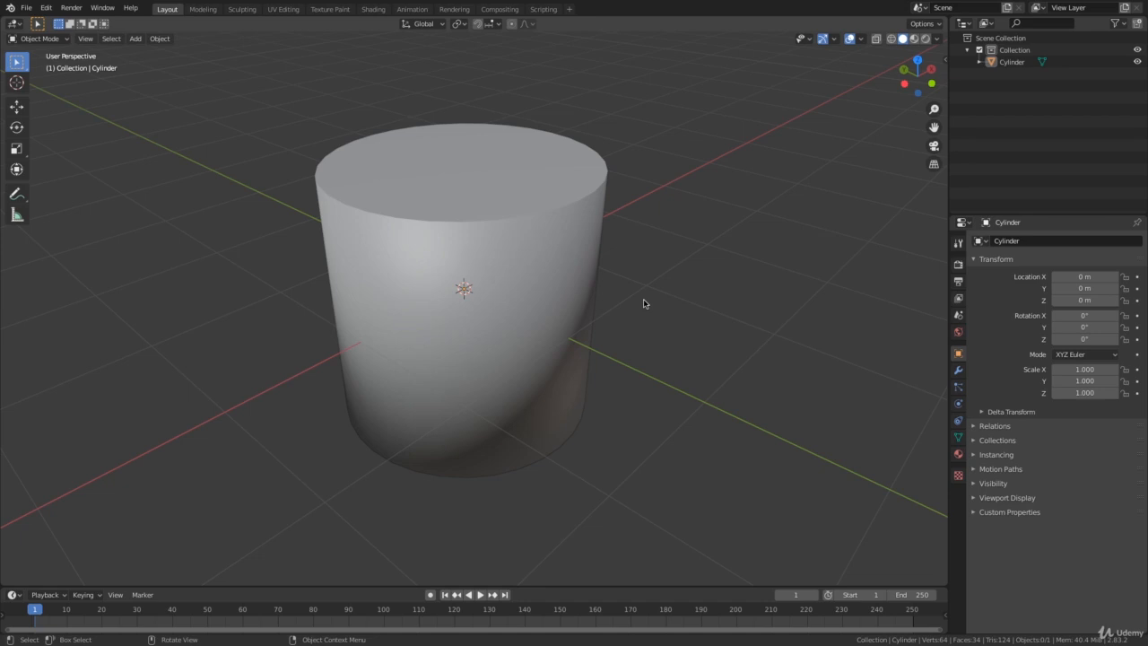
{"action": "mouse_move", "coordinate": [617, 302]}
{"action": "middle_mouse_down"}
{"action": "mouse_move", "coordinate": [625, 328]}
{"action": "mouse_move", "coordinate": [631, 318]}
{"action": "mouse_move", "coordinate": [622, 346]}
{"action": "mouse_move", "coordinate": [735, 331]}
{"action": "mouse_move", "coordinate": [648, 338]}
{"action": "mouse_move", "coordinate": [642, 352]}
{"action": "mouse_move", "coordinate": [611, 313]}
{"action": "middle_mouse_up"}
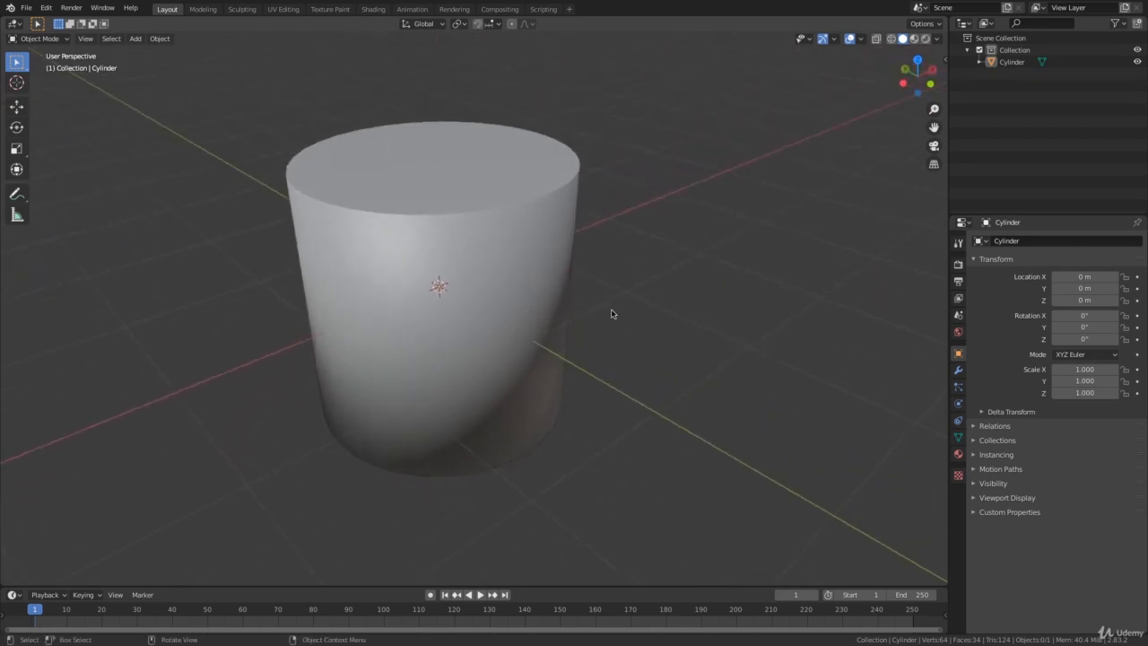